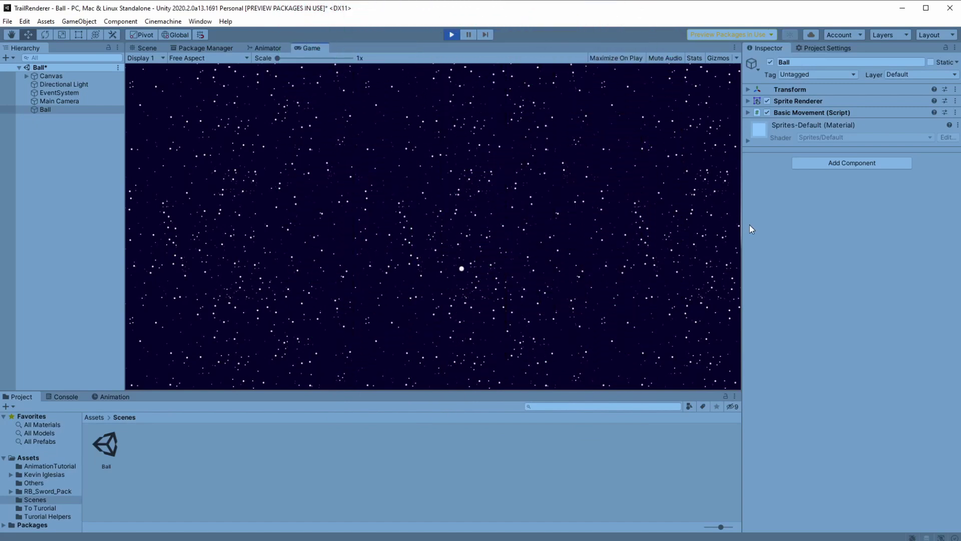
Add a Trail Renderer to the Ball and assign the Default-Line material to it
{"action": "left_click", "coordinate": [814, 164]}
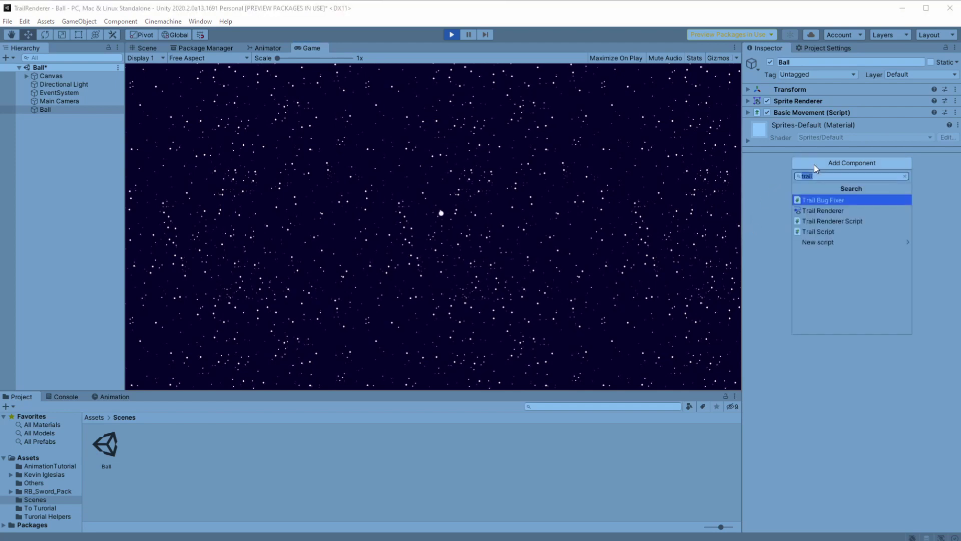
{"action": "left_click", "coordinate": [815, 211]}
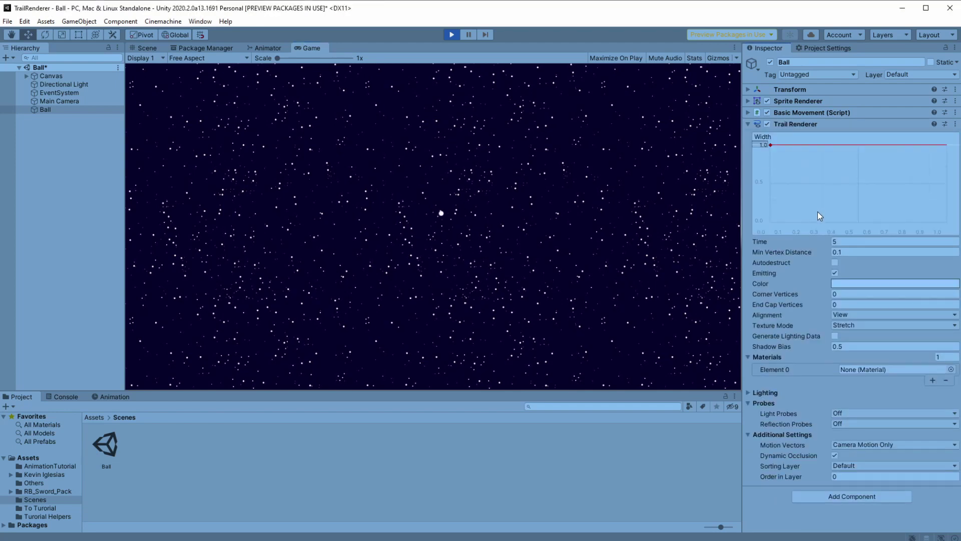
{"action": "left_click", "coordinate": [950, 369]}
{"action": "left_click", "coordinate": [698, 221]}
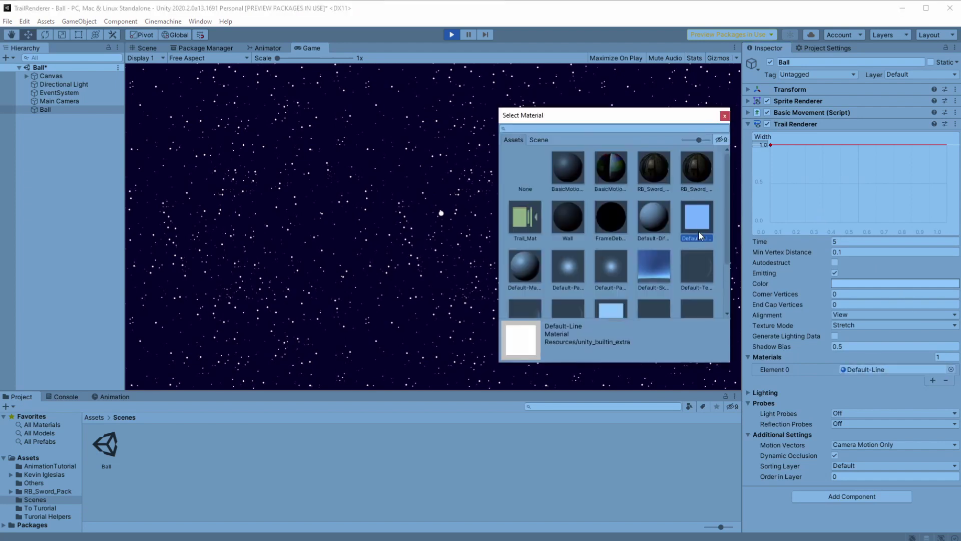
{"action": "double_click", "coordinate": [699, 221]}
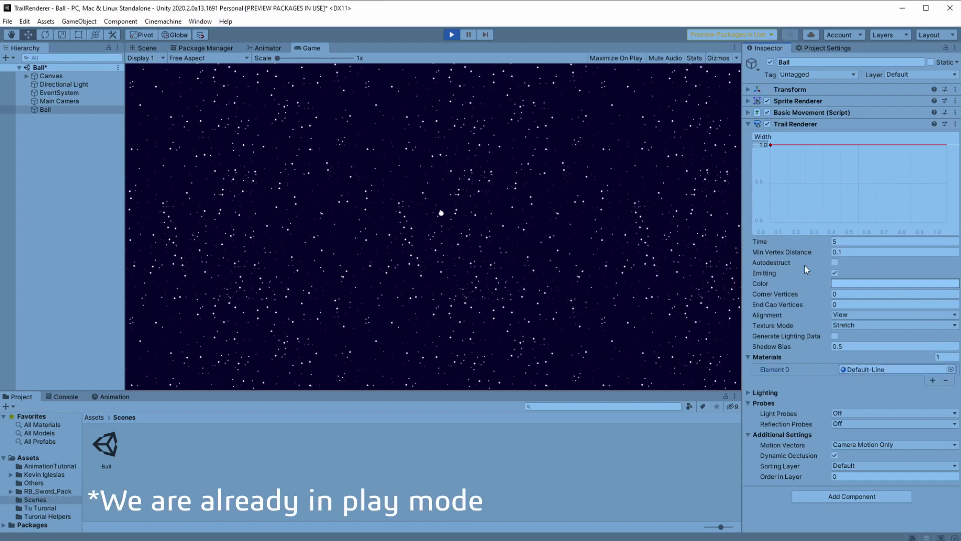
Steer the ball to draw a test trail, then set the trail's start width to 0.2
{"action": "key", "text": "Up"}
{"action": "key", "text": "Left"}
{"action": "key", "text": "Down"}
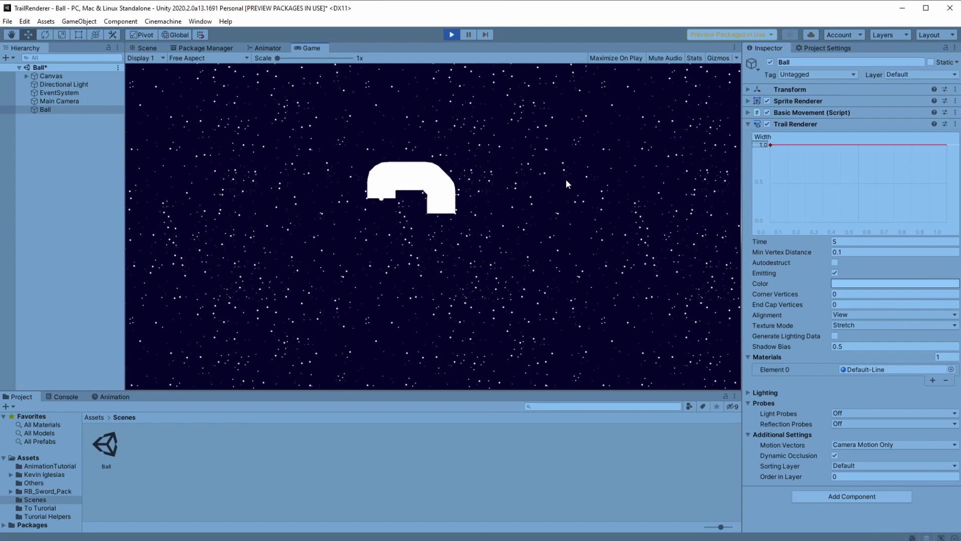
{"action": "key", "text": "Right"}
{"action": "key", "text": "Up"}
{"action": "key", "text": "Left"}
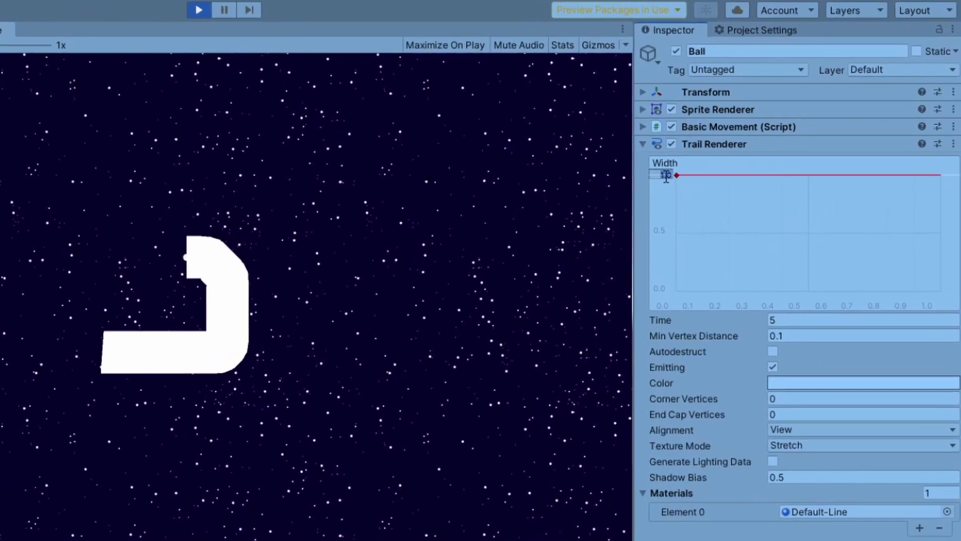
{"action": "type", "text": "0.2"}
{"action": "key", "text": "Return"}
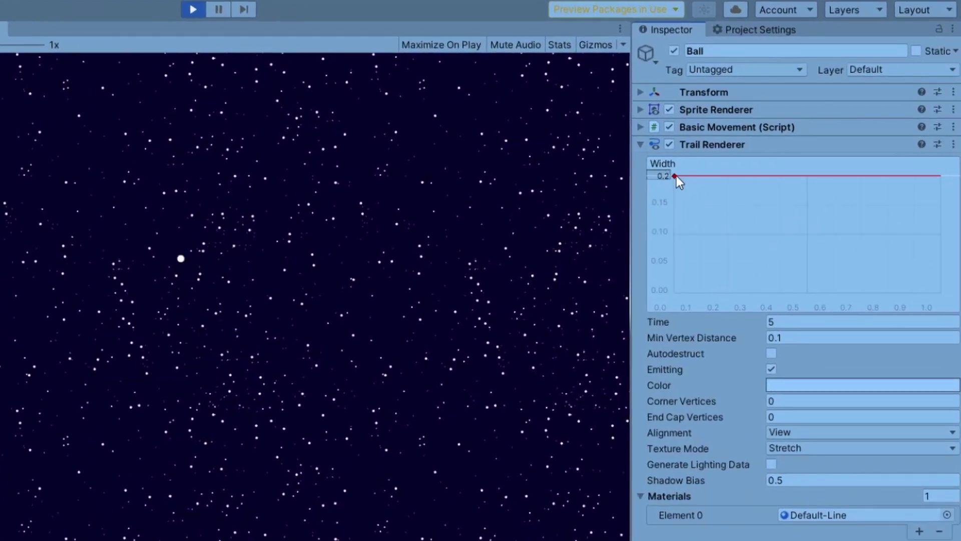
Add a width-curve key, drop the end width to 0, and delete the extra middle key
{"action": "right_click", "coordinate": [938, 180]}
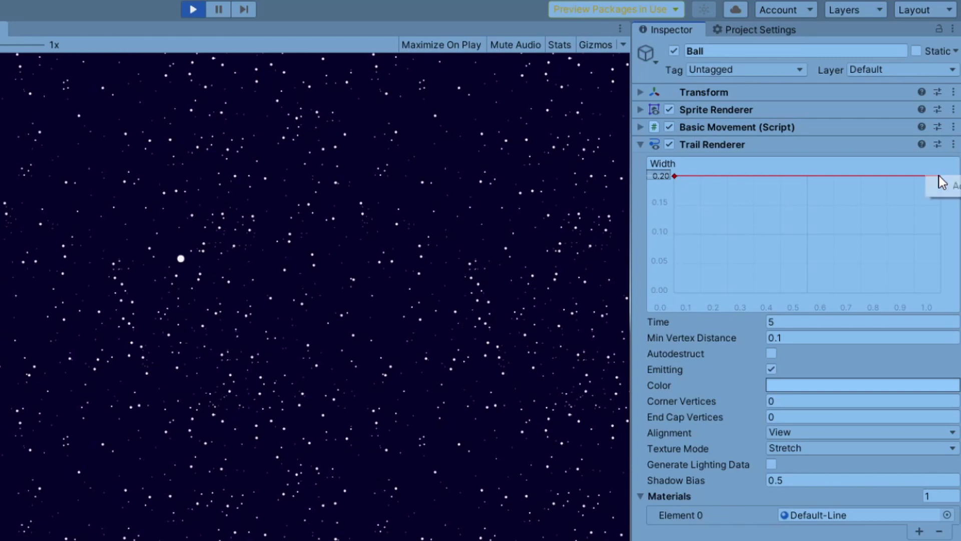
{"action": "left_click", "coordinate": [951, 189]}
{"action": "left_click_drag", "start_coordinate": [938, 175], "coordinate": [909, 266]}
{"action": "right_click", "coordinate": [834, 220]}
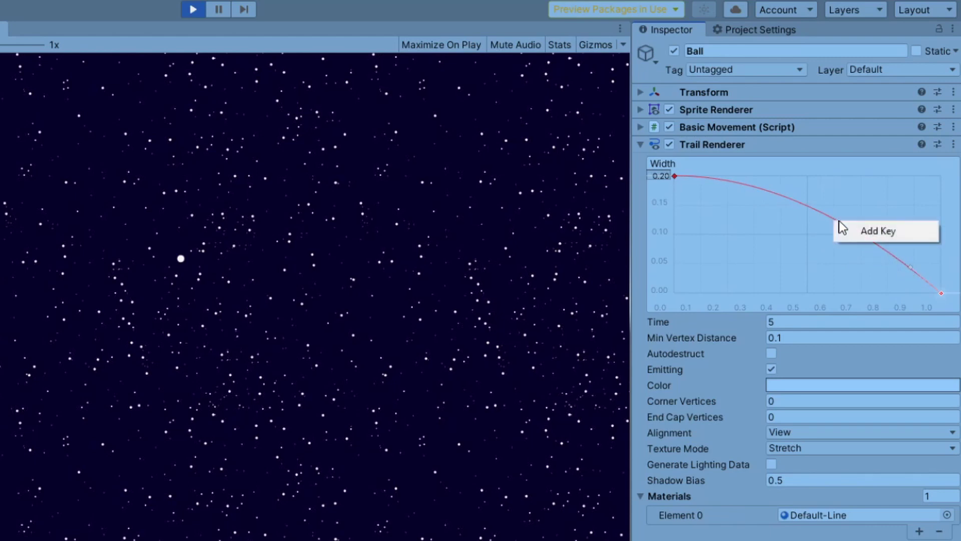
{"action": "left_click", "coordinate": [851, 231]}
{"action": "left_click_drag", "start_coordinate": [834, 219], "coordinate": [783, 238]}
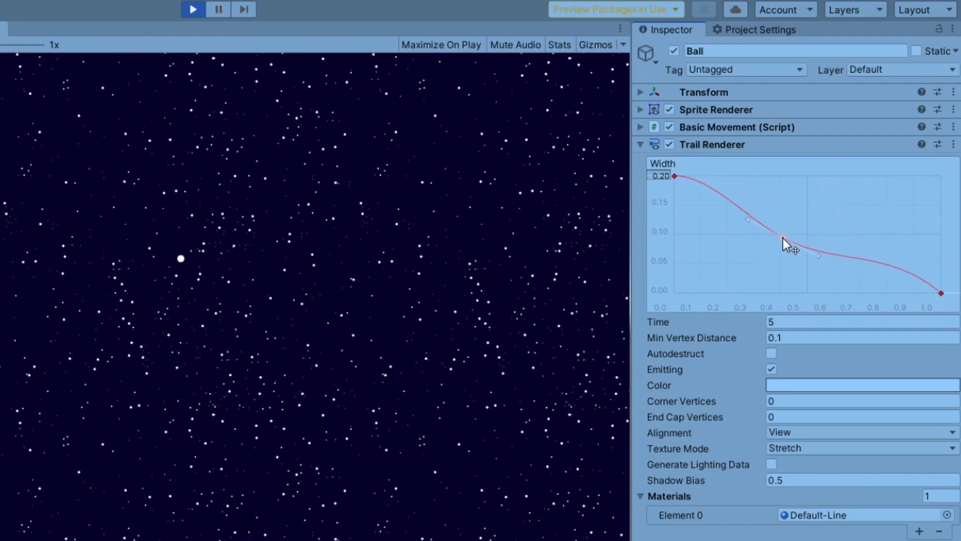
{"action": "right_click", "coordinate": [783, 238]}
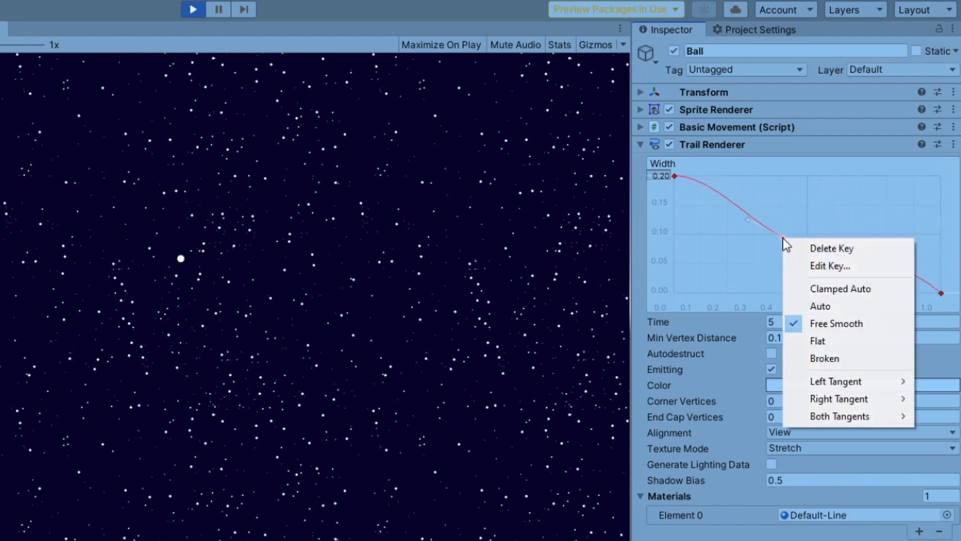
{"action": "left_click", "coordinate": [810, 248]}
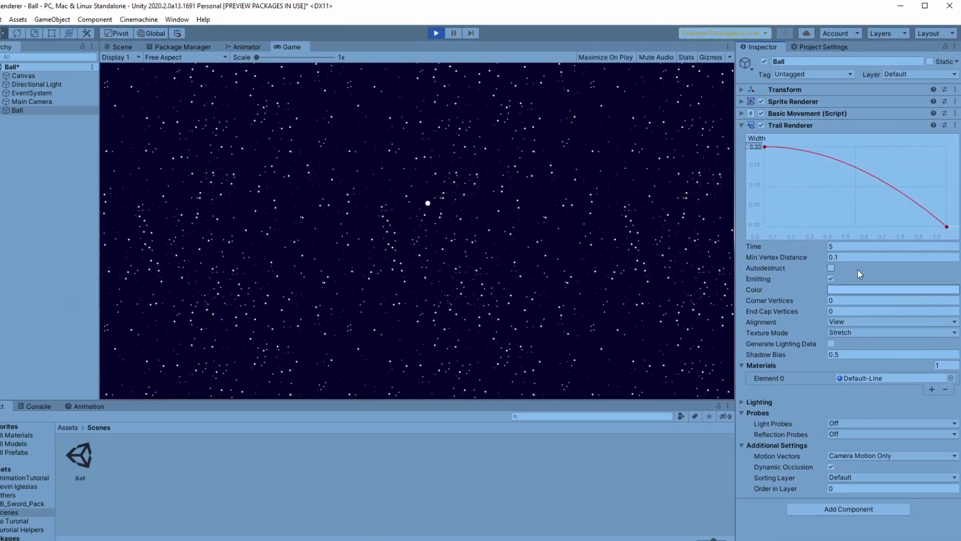
Steer the ball around a square to test the thinner trail
{"action": "key", "text": "Up"}
{"action": "key", "text": "Left"}
{"action": "key", "text": "Down"}
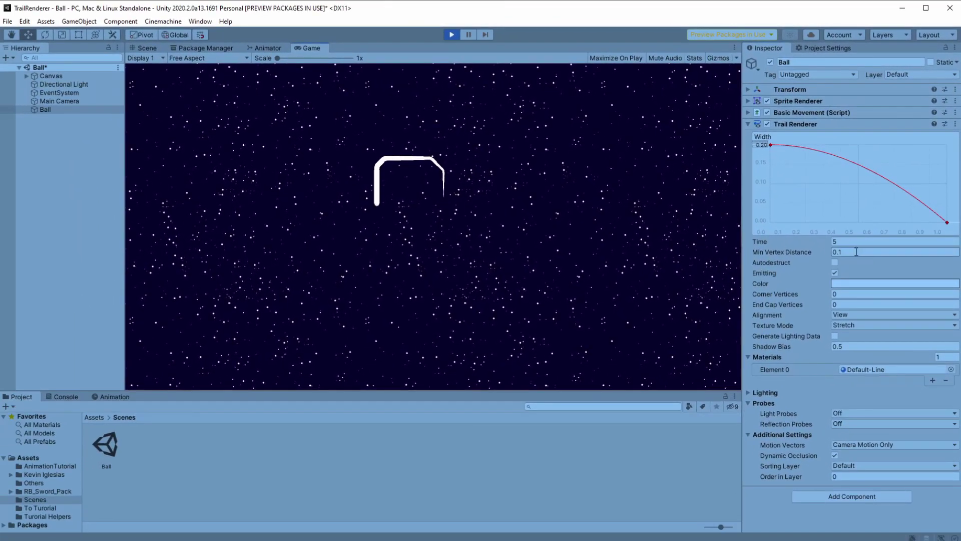
{"action": "key", "text": "Right"}
{"action": "key", "text": "Up"}
{"action": "key", "text": "Left"}
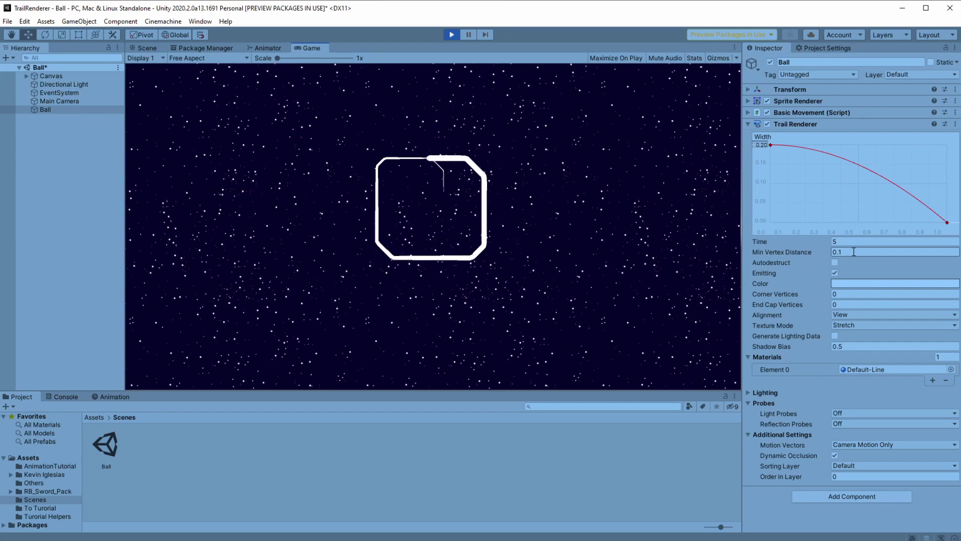
Change the Trail Renderer Time from 5 to 1 and test the shorter trail
{"action": "left_click", "coordinate": [840, 242]}
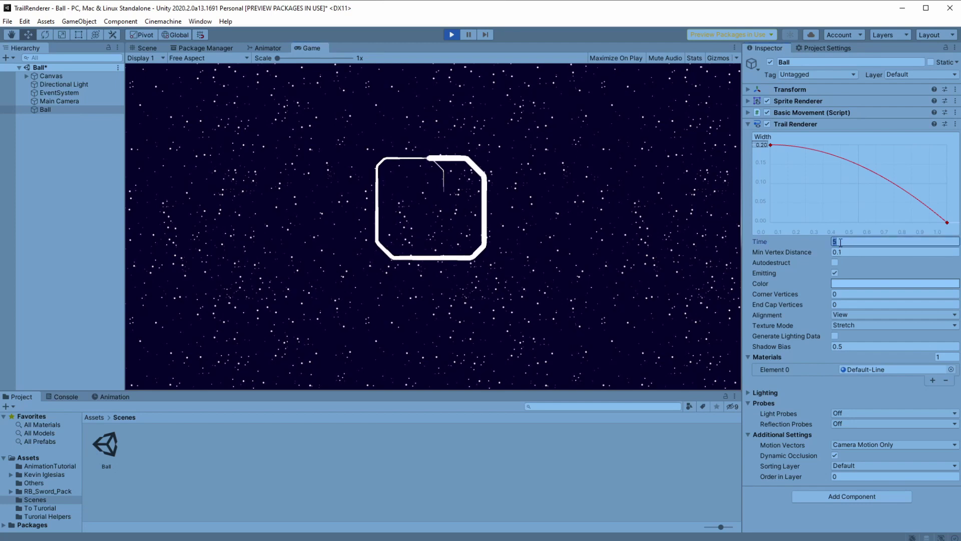
{"action": "type", "text": "1"}
{"action": "key", "text": "Return"}
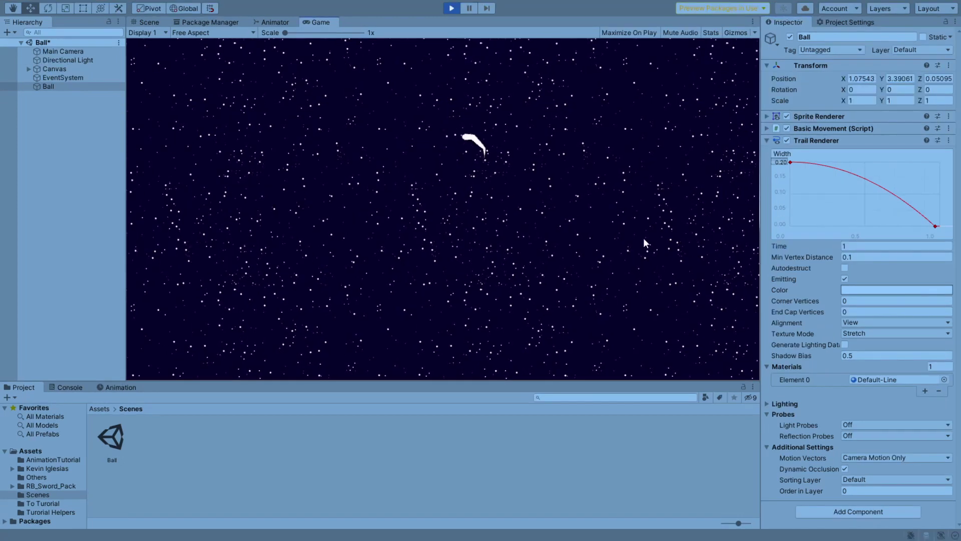
{"action": "key", "text": "Down"}
{"action": "key", "text": "Right"}
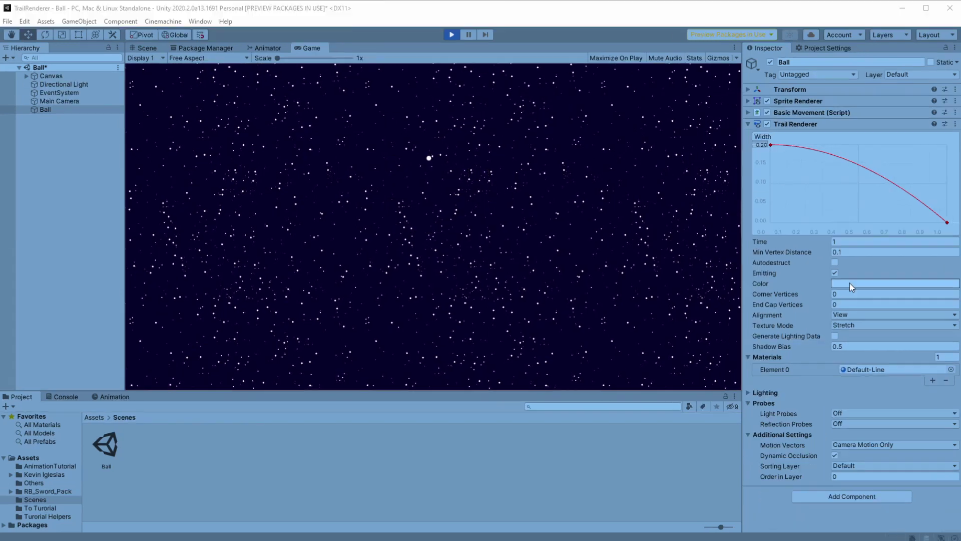
Set the trail gradient's start colour key to saturated yellow
{"action": "left_click", "coordinate": [849, 284]}
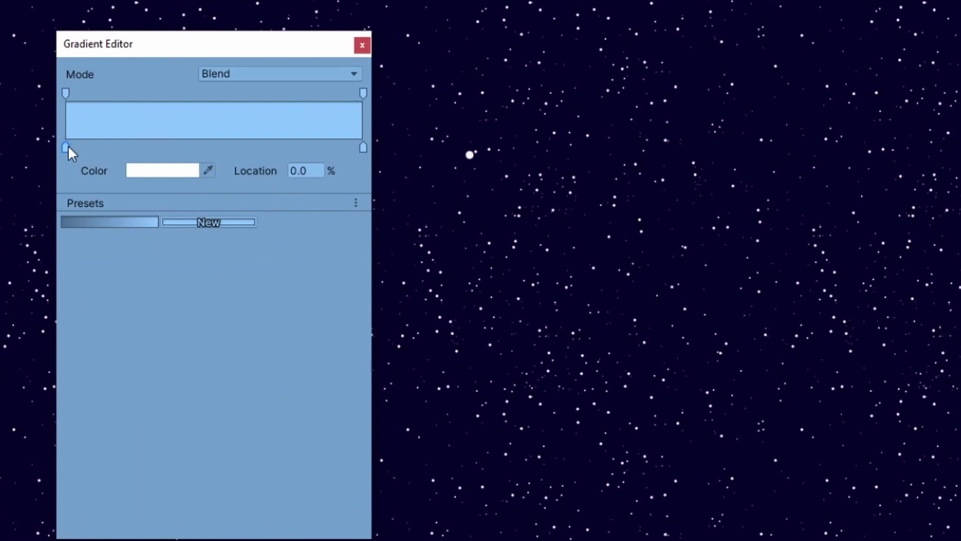
{"action": "left_click", "coordinate": [178, 170]}
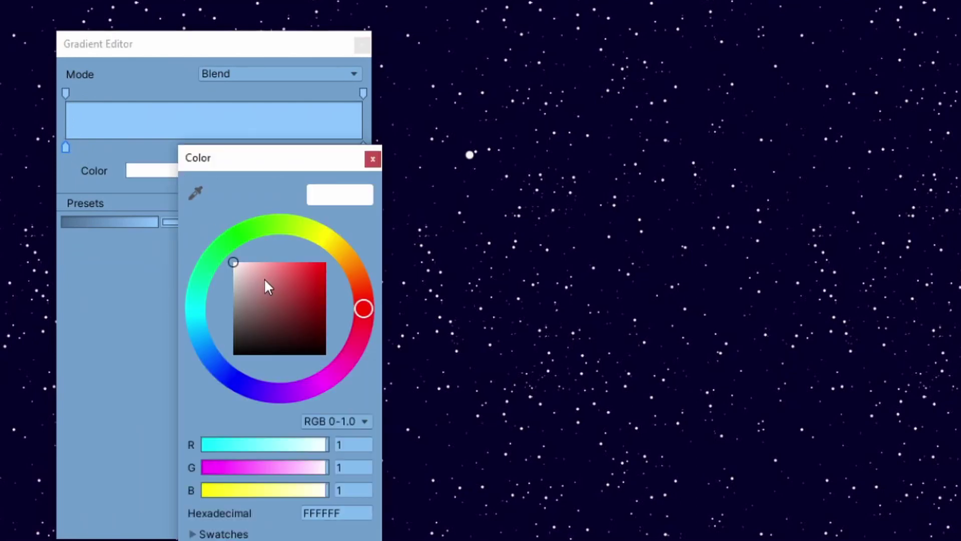
{"action": "left_click", "coordinate": [333, 248]}
{"action": "left_click_drag", "start_coordinate": [319, 272], "coordinate": [329, 259]}
{"action": "left_click", "coordinate": [372, 159]}
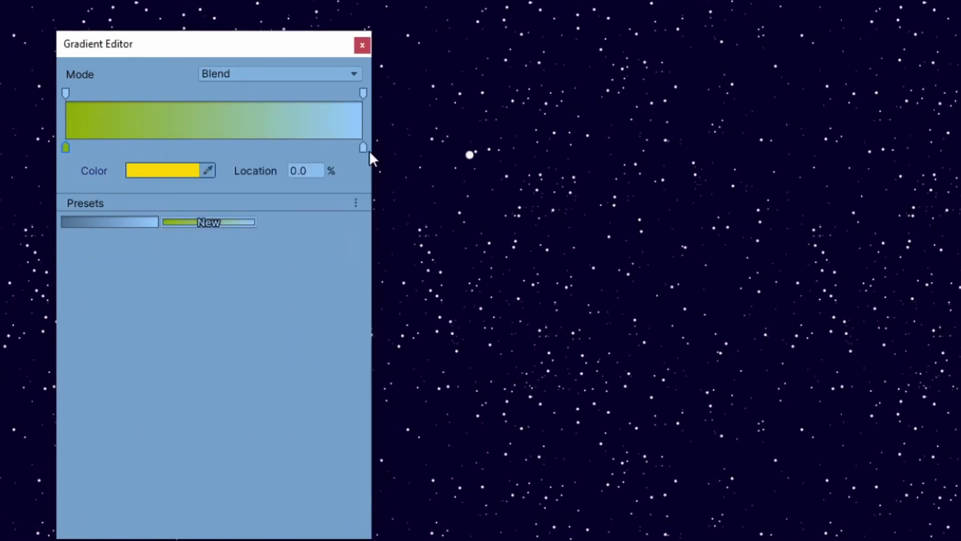
Set the gradient's end colour key to blue and add a third colour key midway
{"action": "left_click", "coordinate": [363, 147]}
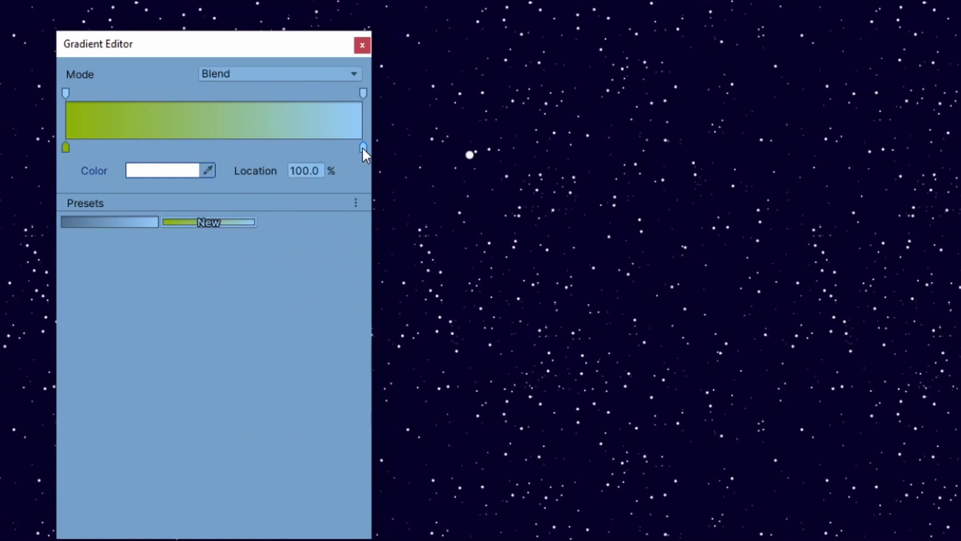
{"action": "left_click", "coordinate": [166, 171]}
{"action": "left_click", "coordinate": [223, 380]}
{"action": "left_click_drag", "start_coordinate": [270, 278], "coordinate": [312, 259]}
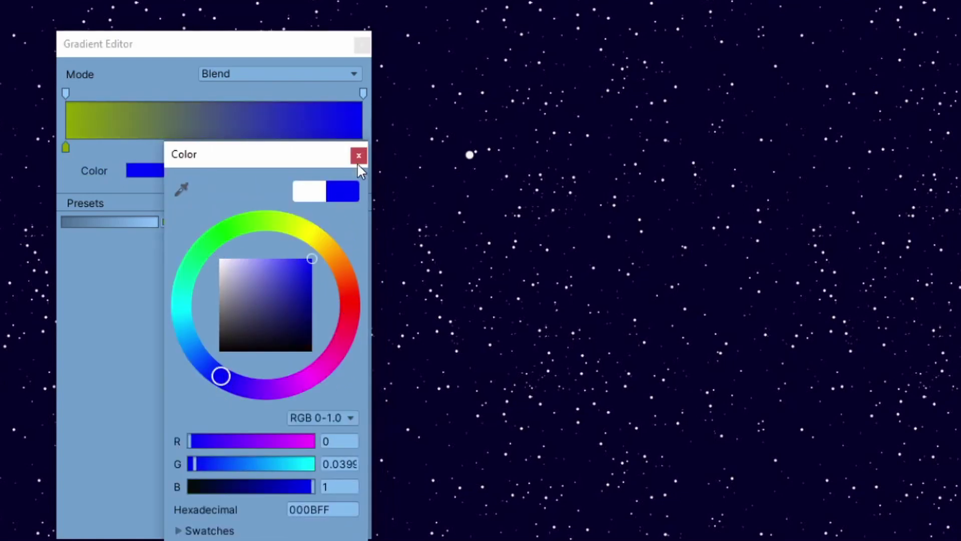
{"action": "left_click", "coordinate": [359, 155]}
{"action": "left_click", "coordinate": [216, 146]}
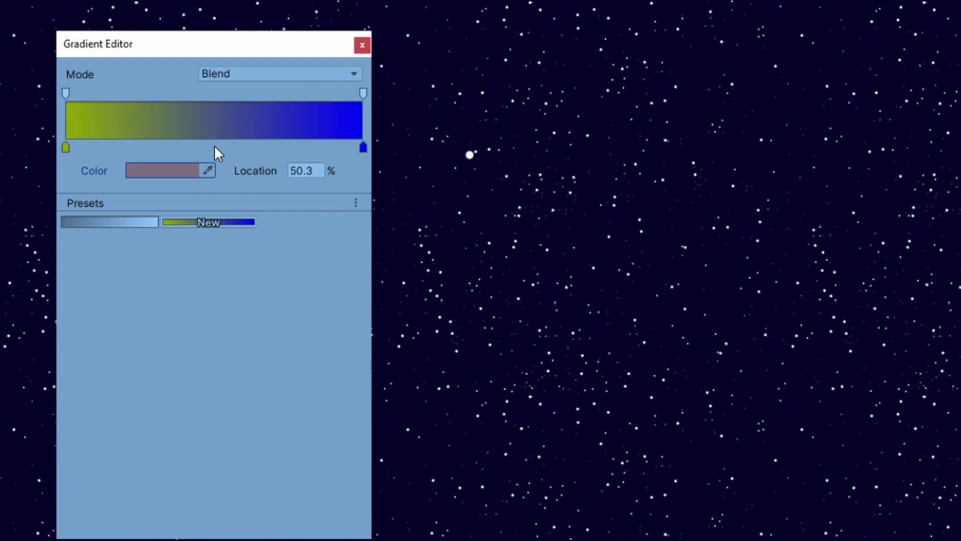
Make the gradient's end alpha key transparent, trying Fixed mode along the way
{"action": "left_click", "coordinate": [364, 94]}
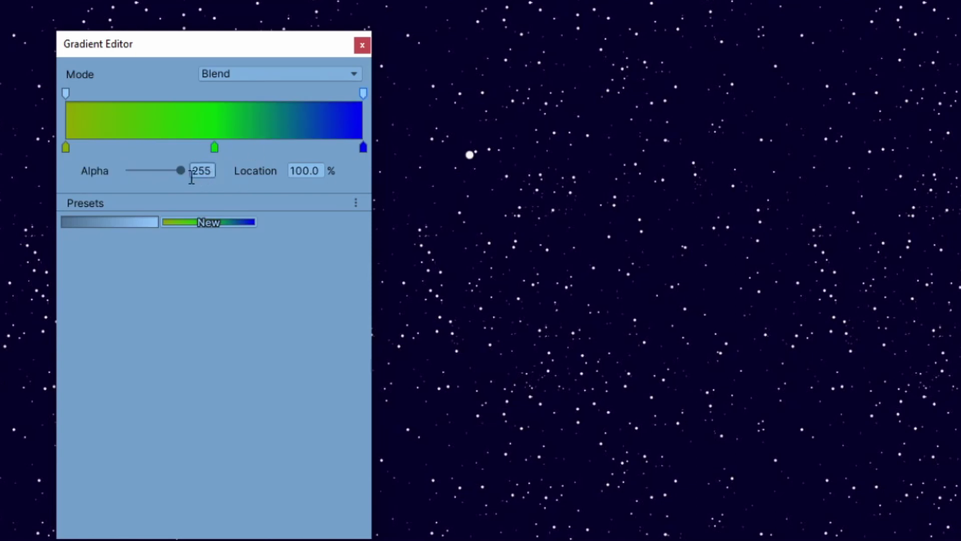
{"action": "left_click_drag", "start_coordinate": [180, 170], "coordinate": [106, 173]}
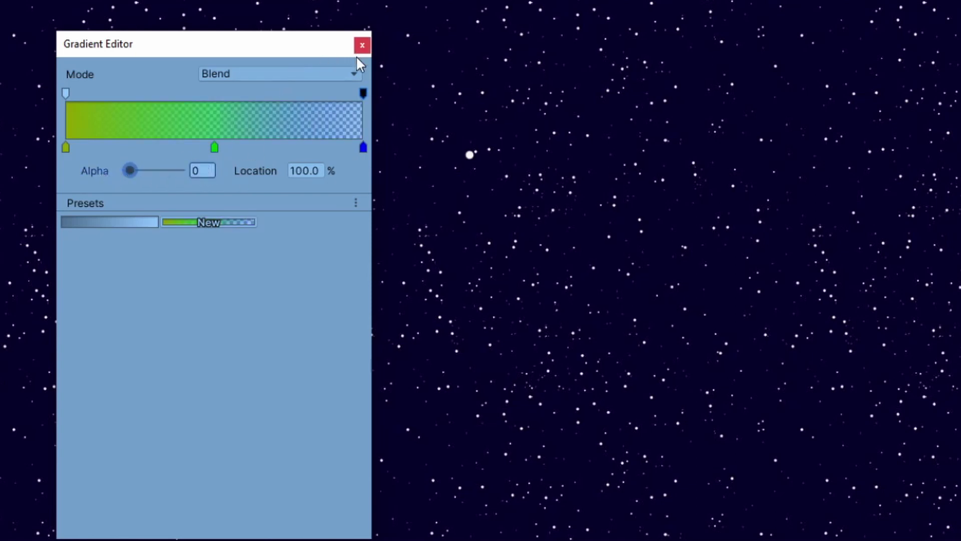
{"action": "left_click", "coordinate": [351, 72]}
{"action": "left_click", "coordinate": [268, 122]}
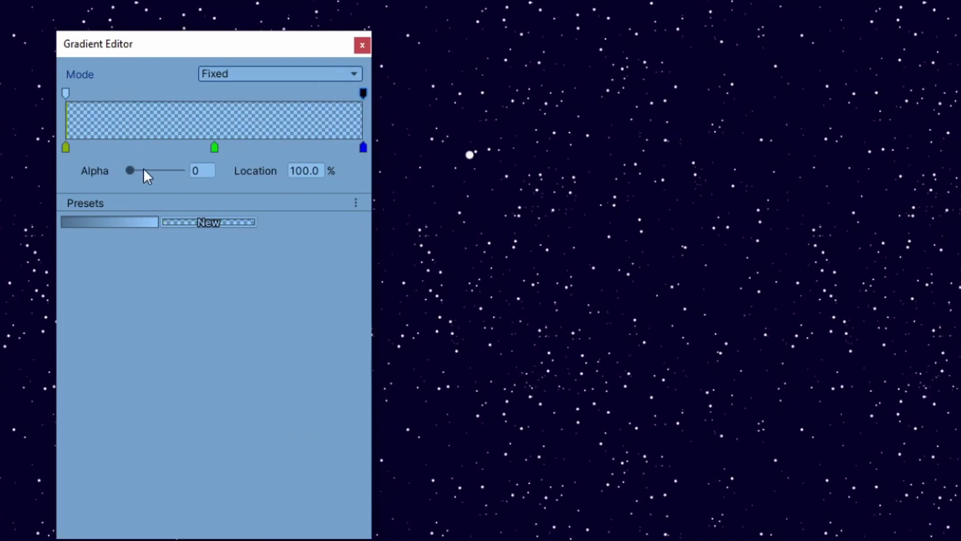
{"action": "left_click_drag", "start_coordinate": [144, 170], "coordinate": [221, 166]}
Switch the gradient mode to Blend, set the end alpha to 0, and close the Gradient Editor
{"action": "left_click", "coordinate": [258, 75]}
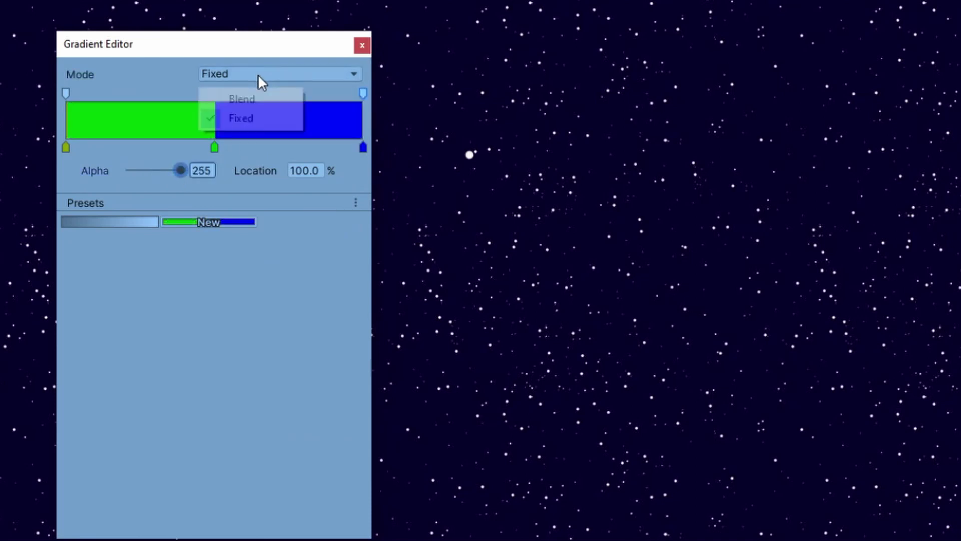
{"action": "left_click", "coordinate": [257, 104]}
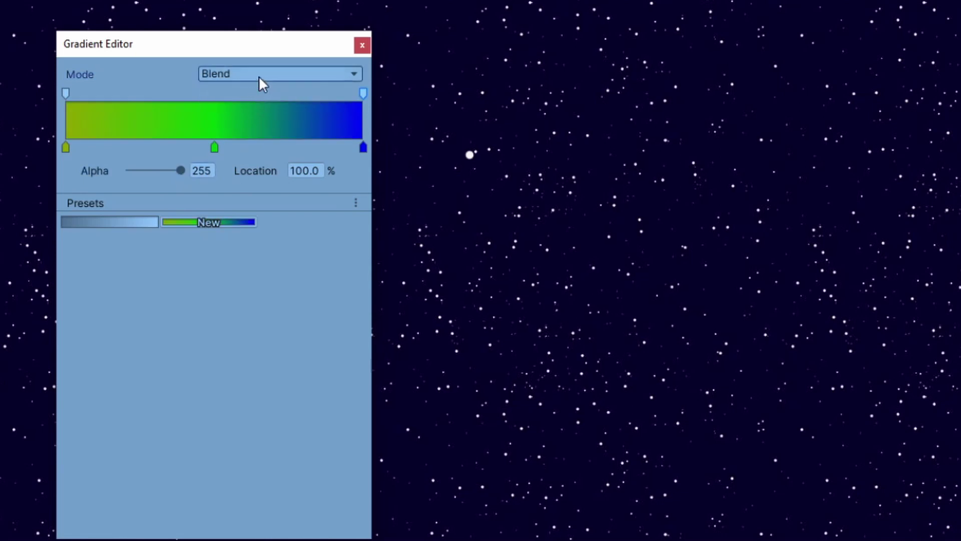
{"action": "left_click", "coordinate": [260, 75]}
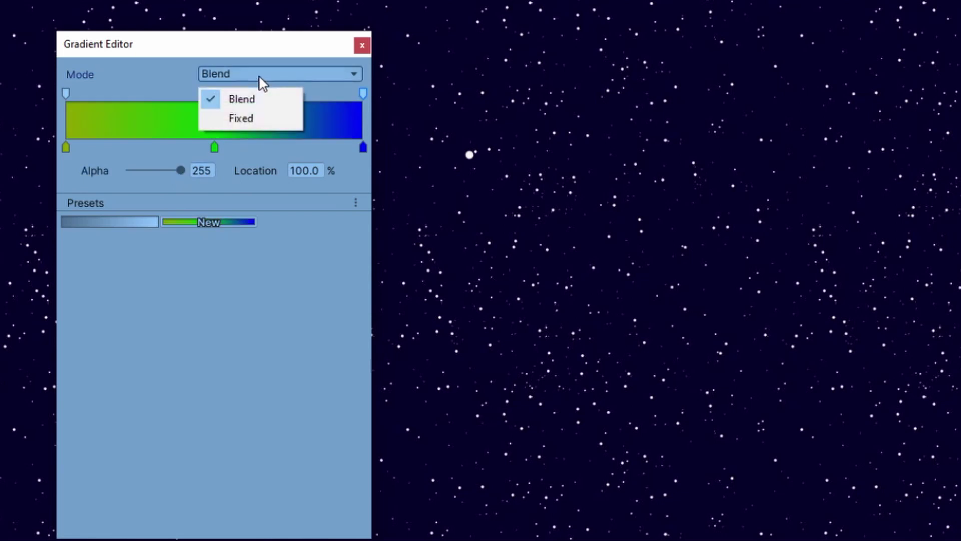
{"action": "left_click", "coordinate": [365, 149]}
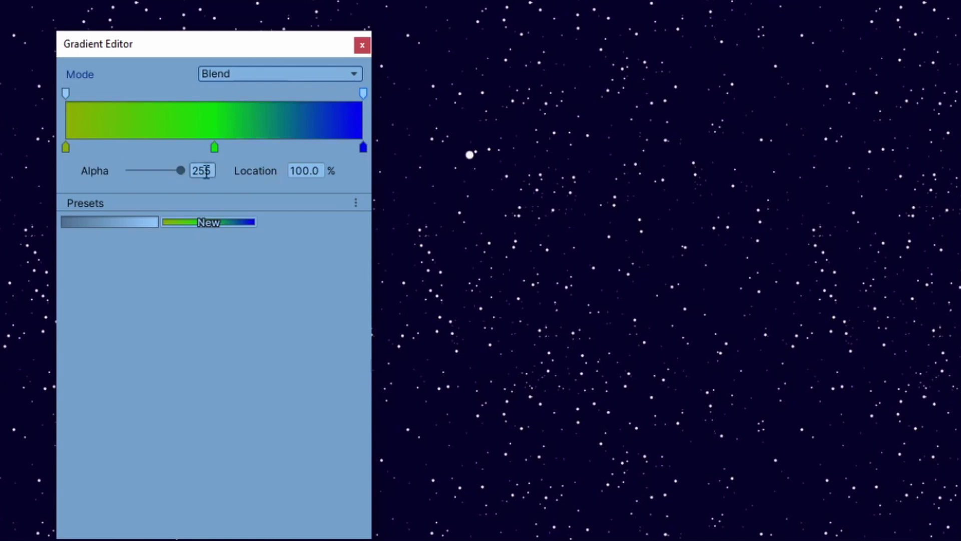
{"action": "type", "text": "0"}
{"action": "left_click", "coordinate": [362, 46]}
Drive the ball around with the arrow keys to watch its thin yellow-to-green trail fade out
{"action": "key", "text": "Up"}
{"action": "key", "text": "Left"}
{"action": "key", "text": "Down"}
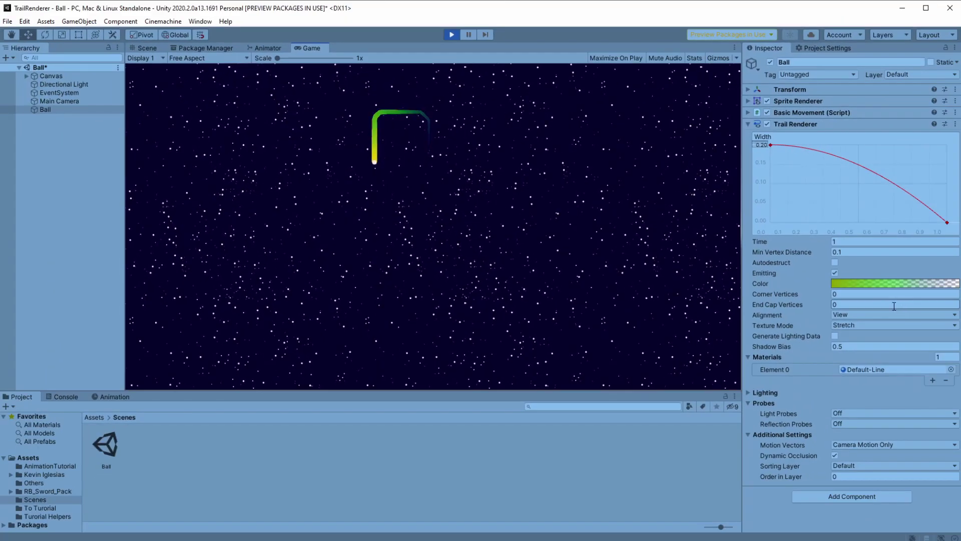
{"action": "key", "text": "Right"}
{"action": "key", "text": "Up"}
{"action": "key", "text": "Left"}
{"action": "key", "text": "Down"}
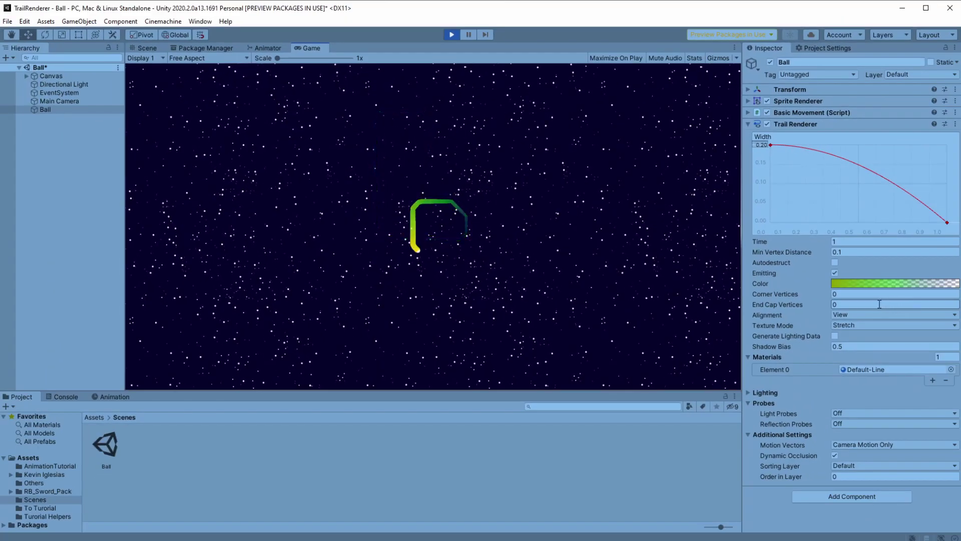
{"action": "key", "text": "Right"}
{"action": "key", "text": "Up"}
{"action": "key", "text": "Left"}
{"action": "key", "text": "Down"}
{"action": "key", "text": "Right"}
{"action": "key", "text": "Up"}
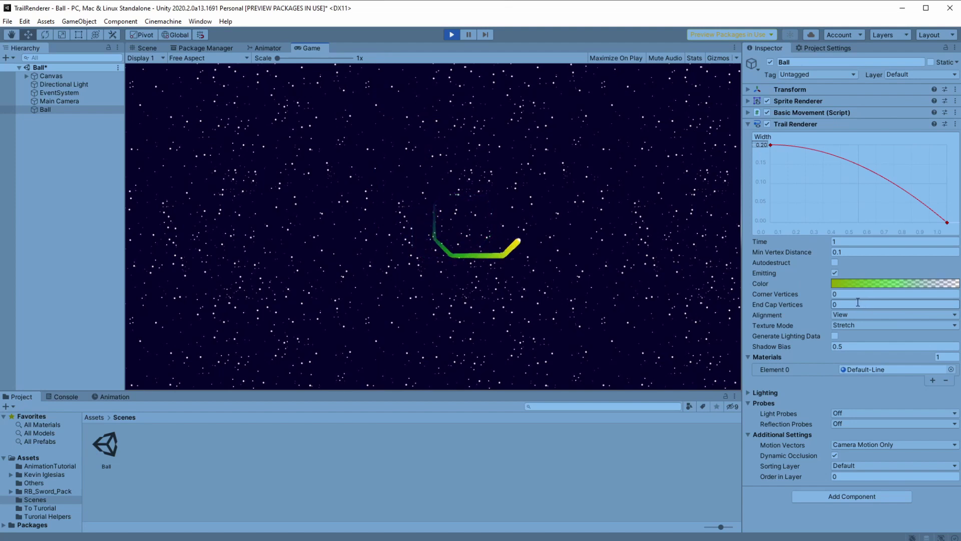
{"action": "key", "text": "Left"}
{"action": "key", "text": "Down"}
{"action": "key", "text": "Right"}
{"action": "key", "text": "Up"}
{"action": "key", "text": "Left"}
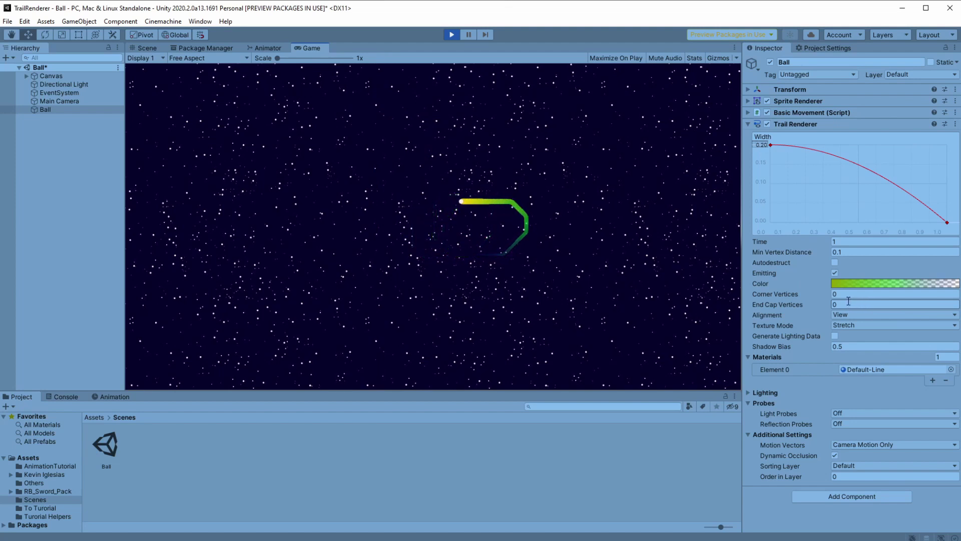
{"action": "key", "text": "Down"}
{"action": "key", "text": "Right"}
{"action": "key", "text": "Up"}
{"action": "key", "text": "Left"}
{"action": "key", "text": "Down"}
{"action": "key", "text": "Left"}
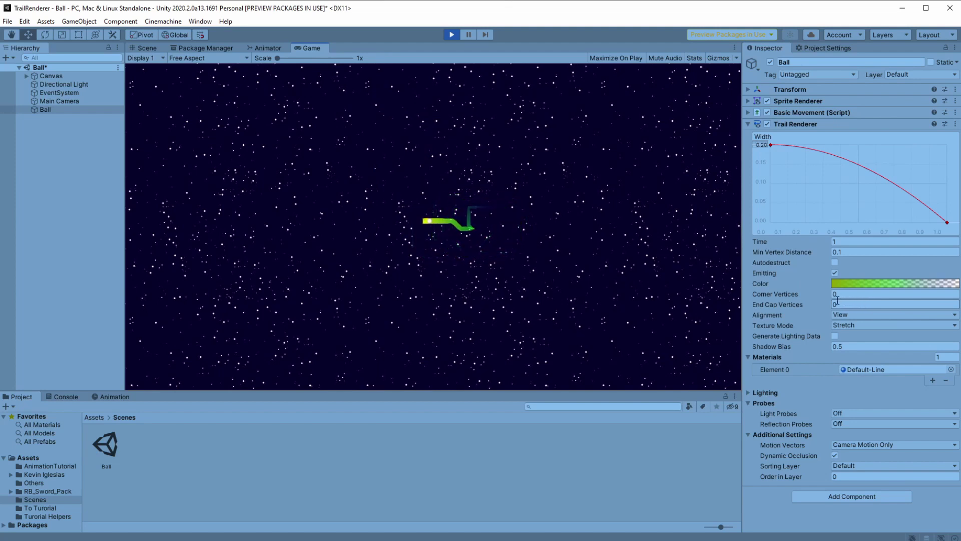
Copy the Trail Renderer component, exit play mode, and paste it onto the Ball as a new component
{"action": "key", "text": "Right"}
{"action": "key", "text": "Down"}
{"action": "right_click", "coordinate": [794, 124]}
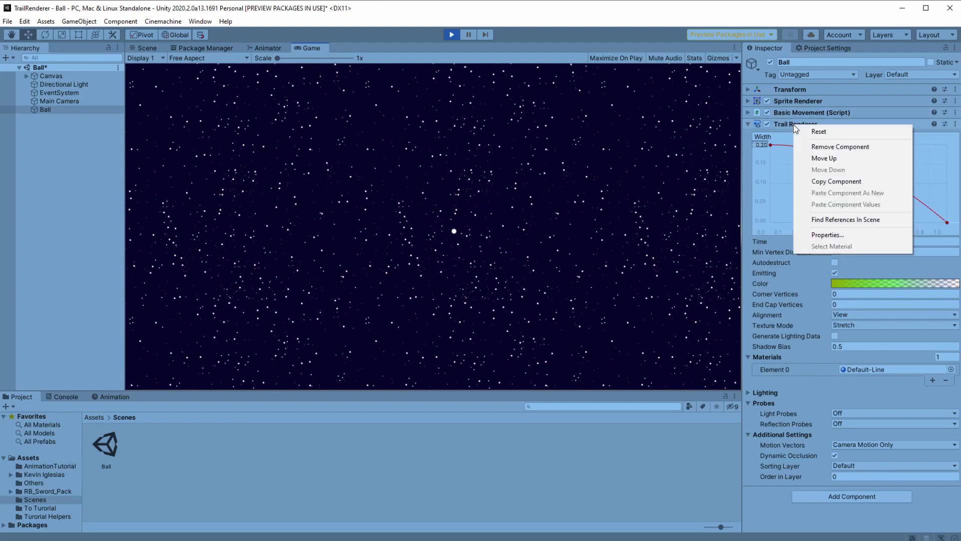
{"action": "left_click", "coordinate": [821, 180]}
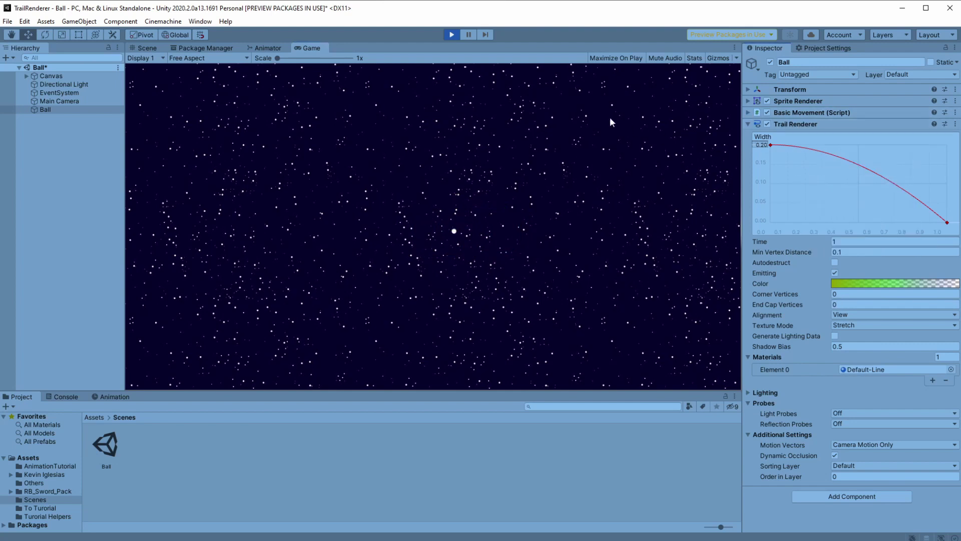
{"action": "left_click", "coordinate": [452, 34]}
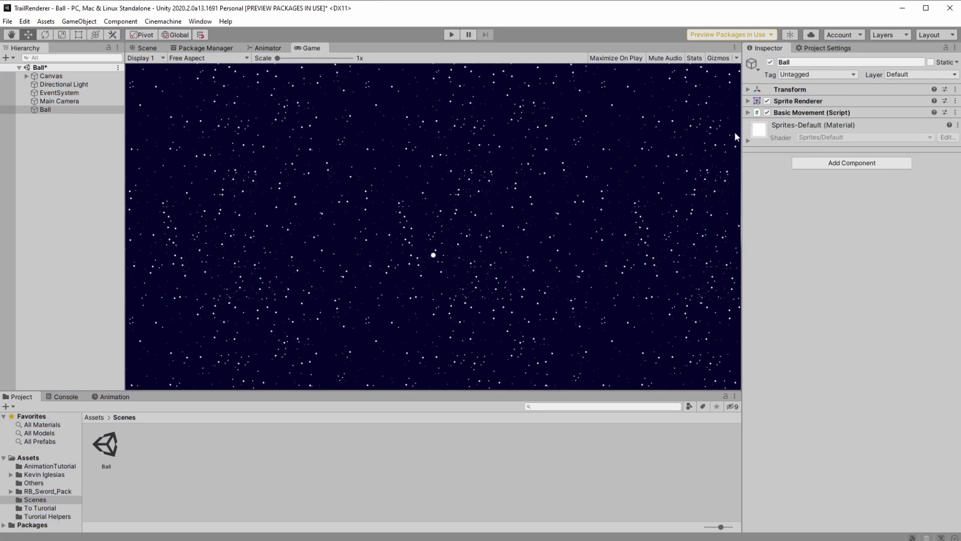
{"action": "right_click", "coordinate": [791, 113]}
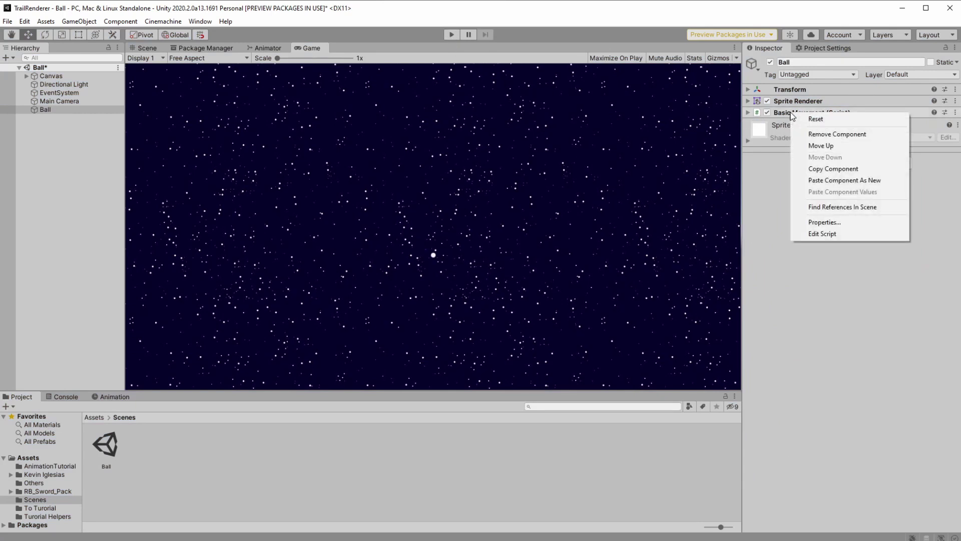
{"action": "left_click", "coordinate": [824, 181]}
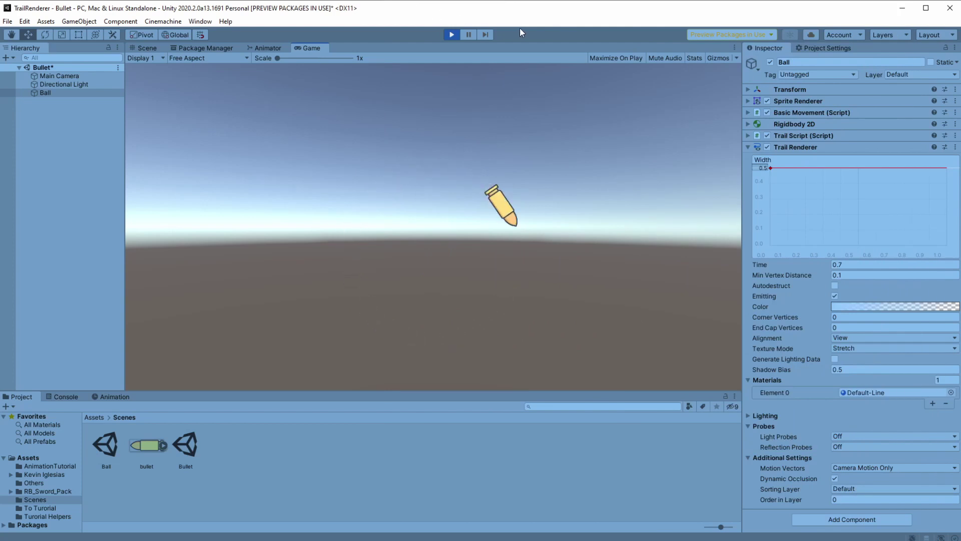
Create a new material in the Scenes folder named Trail_Mat
{"action": "right_click", "coordinate": [254, 446]}
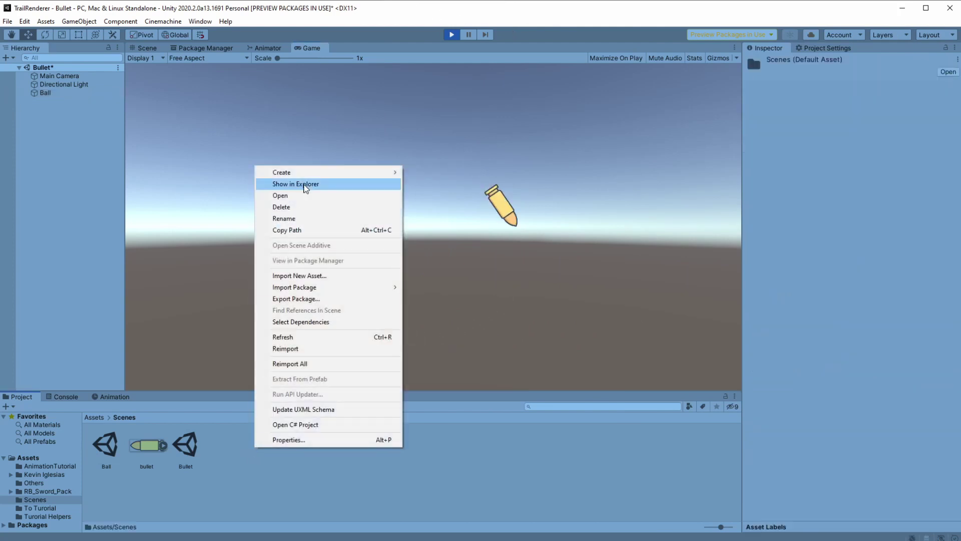
{"action": "mouse_move", "coordinate": [308, 171]}
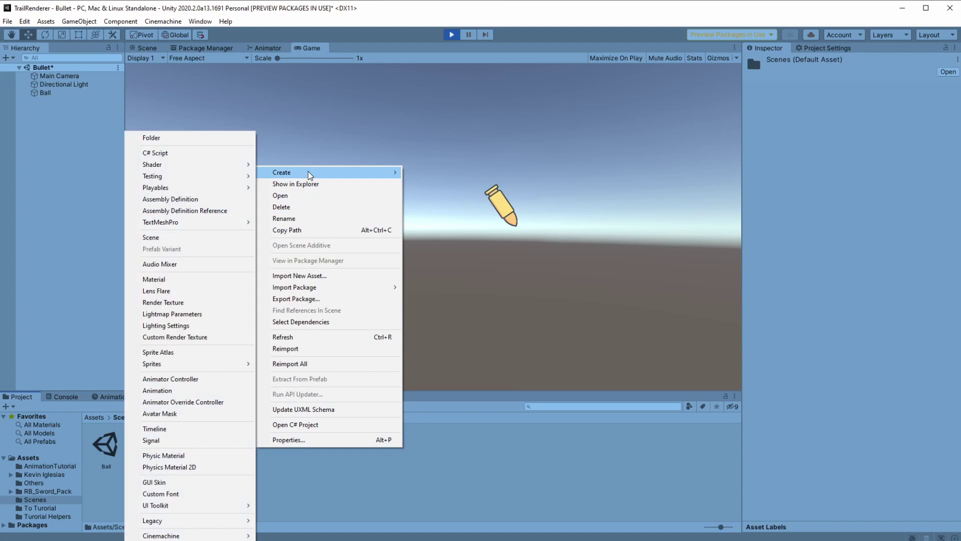
{"action": "left_click", "coordinate": [203, 279]}
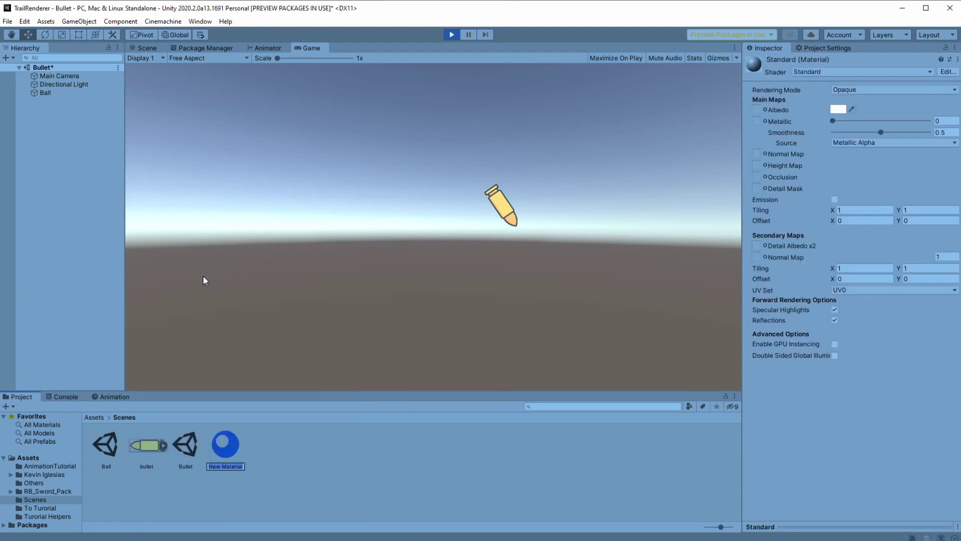
{"action": "type", "text": "Trail_Mat"}
{"action": "key", "text": "Return"}
Give Trail_Mat the Particles/Standard Unlit shader, bullet texture as albedo, and Fade rendering mode
{"action": "left_click", "coordinate": [840, 71]}
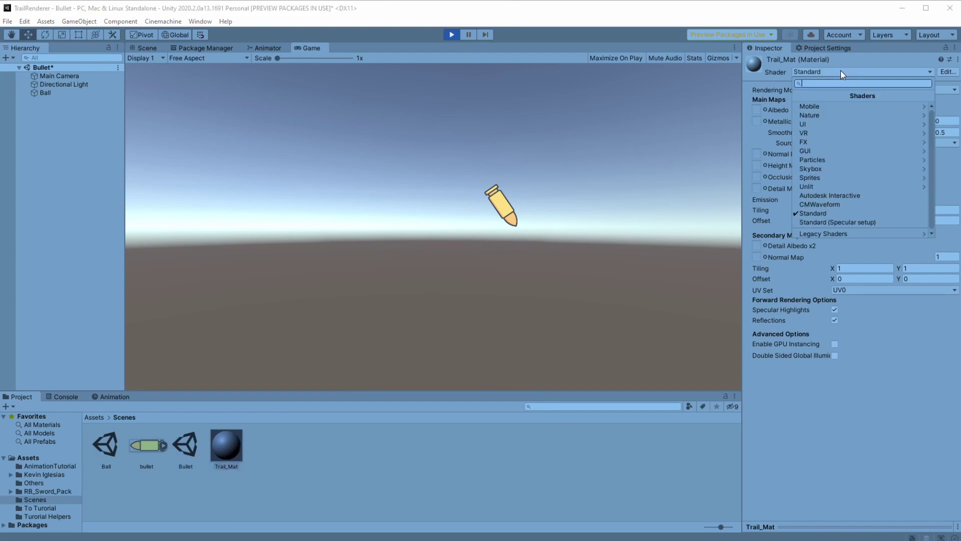
{"action": "left_click", "coordinate": [829, 160]}
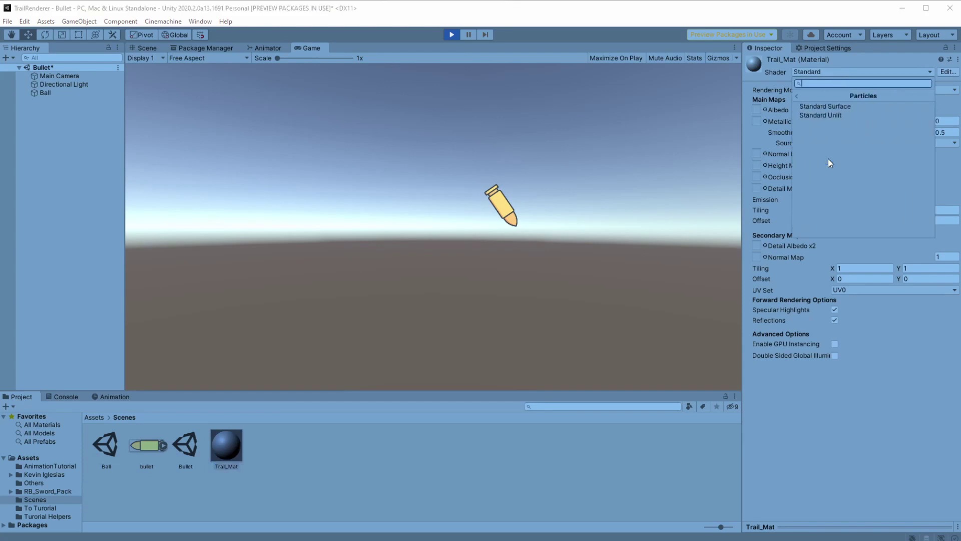
{"action": "left_click", "coordinate": [835, 117]}
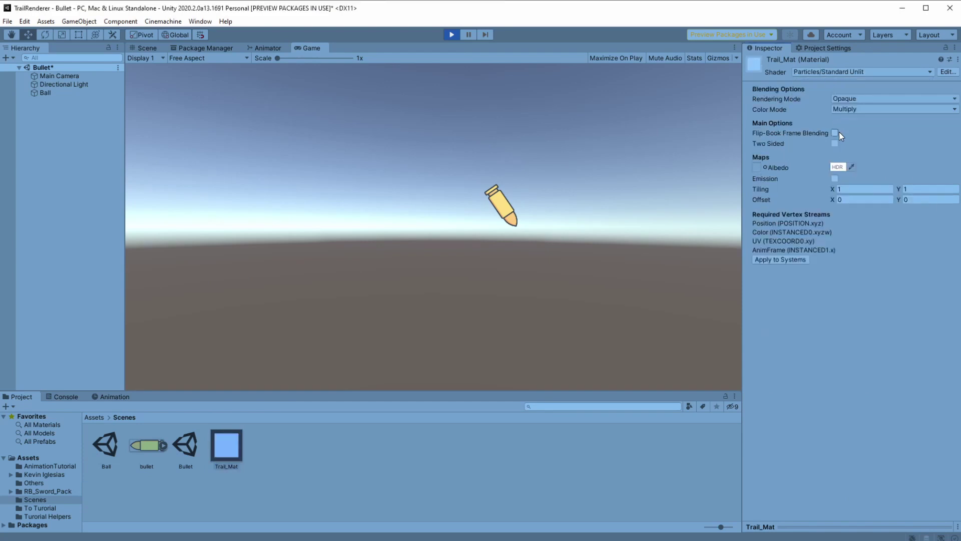
{"action": "left_click", "coordinate": [765, 167]}
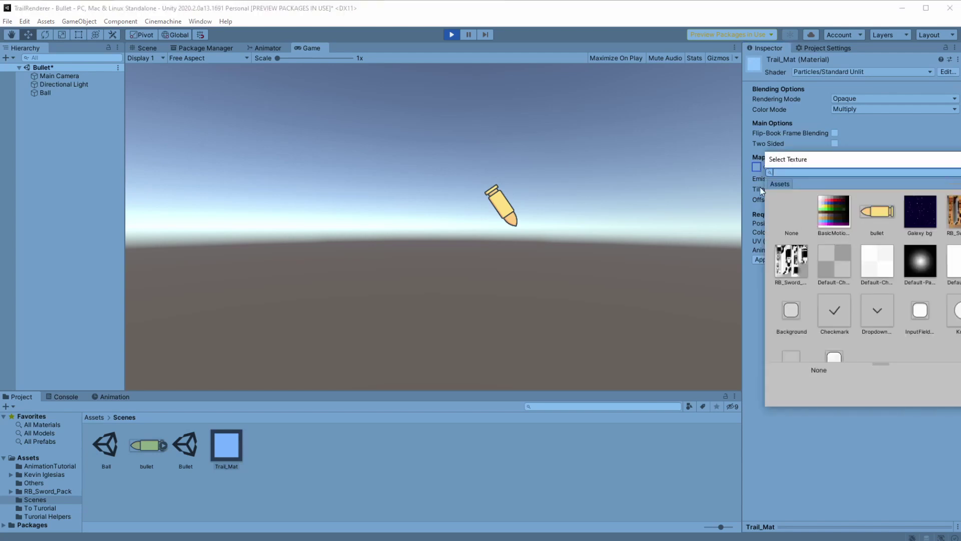
{"action": "double_click", "coordinate": [880, 216]}
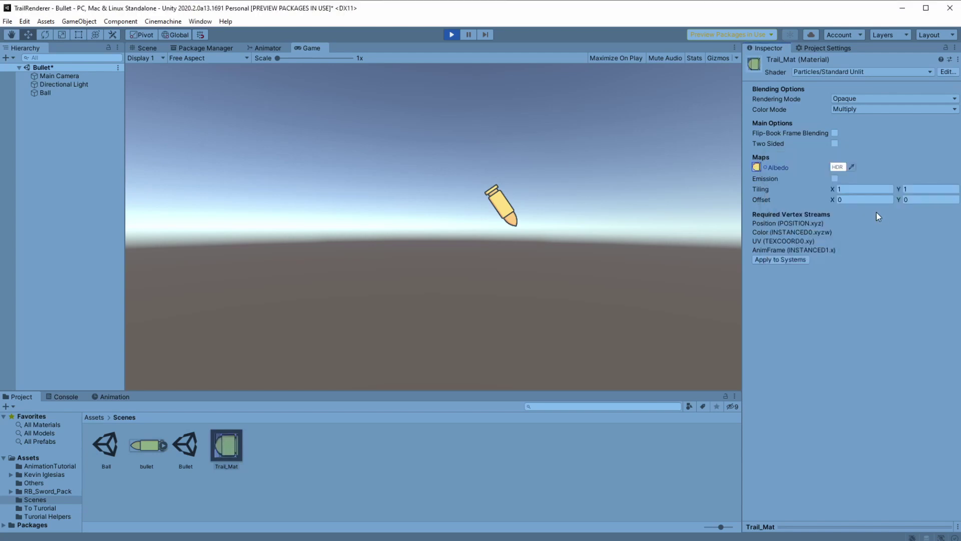
{"action": "left_click", "coordinate": [851, 101]}
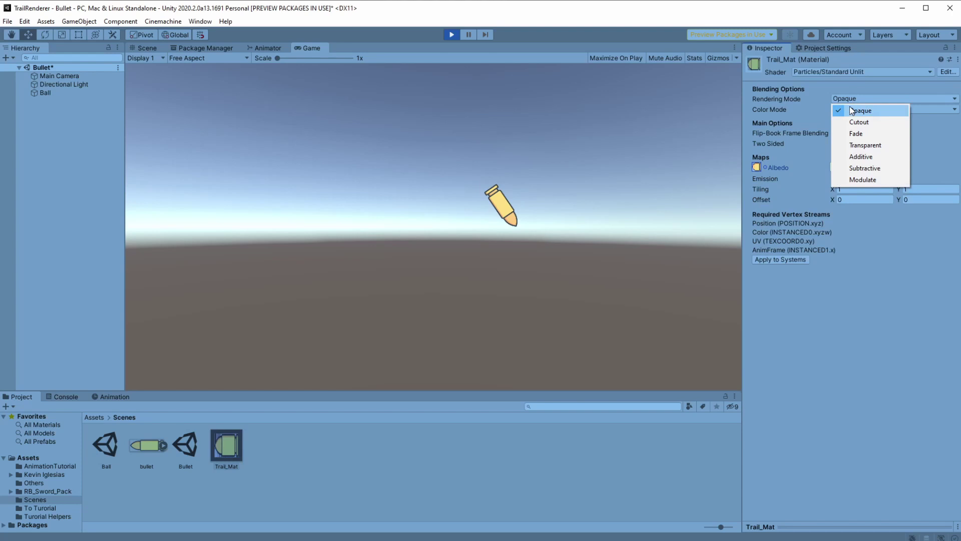
{"action": "left_click", "coordinate": [851, 134]}
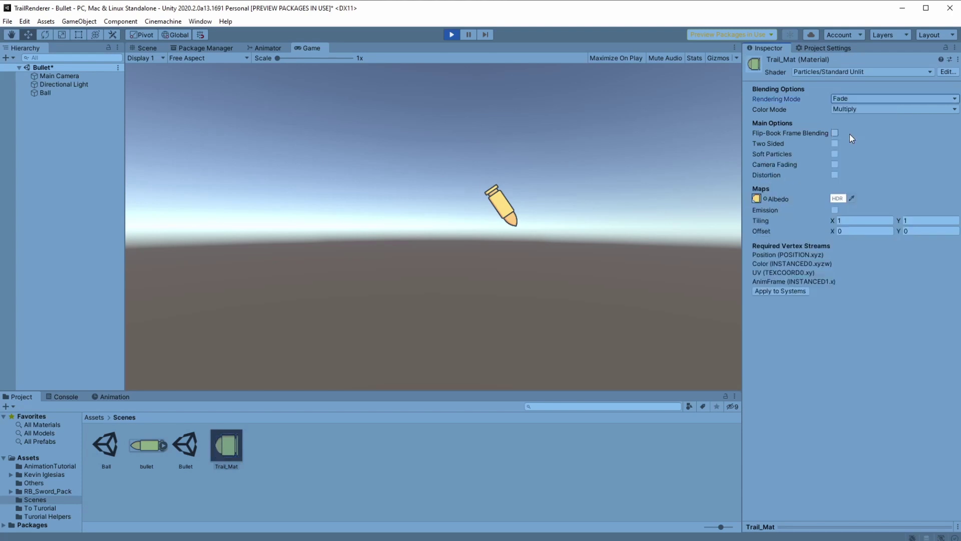
Check the bullet texture's import settings, keeping Wrap Mode on Repeat
{"action": "left_click", "coordinate": [147, 443]}
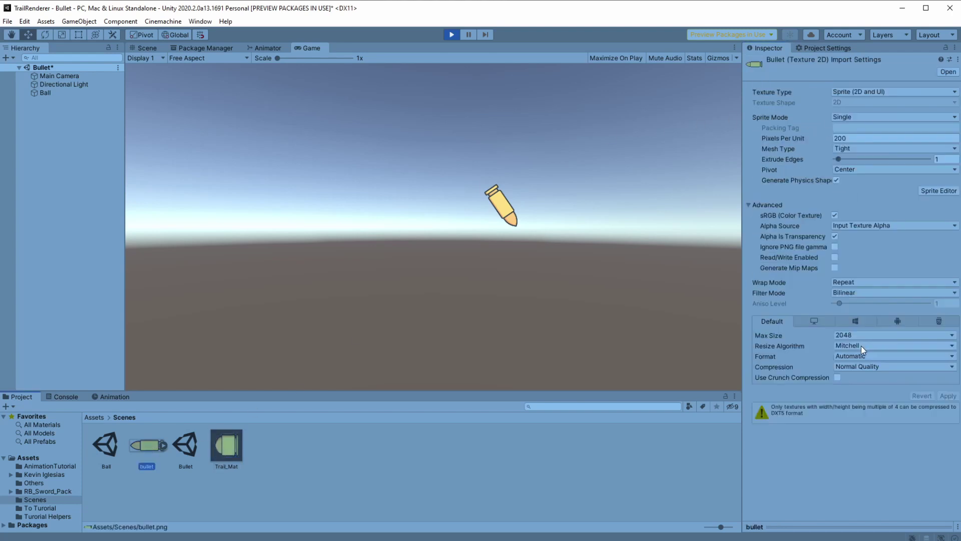
{"action": "left_click", "coordinate": [862, 281]}
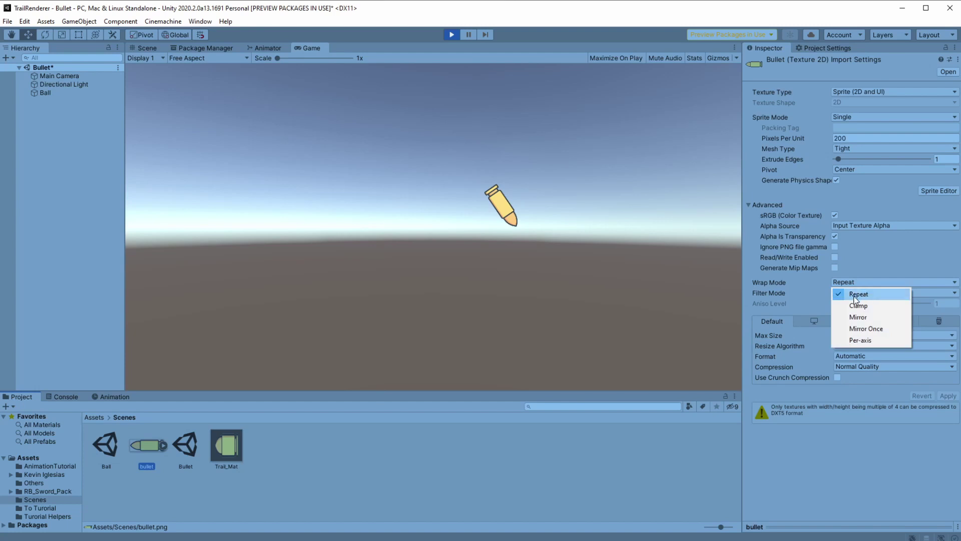
{"action": "left_click", "coordinate": [856, 299]}
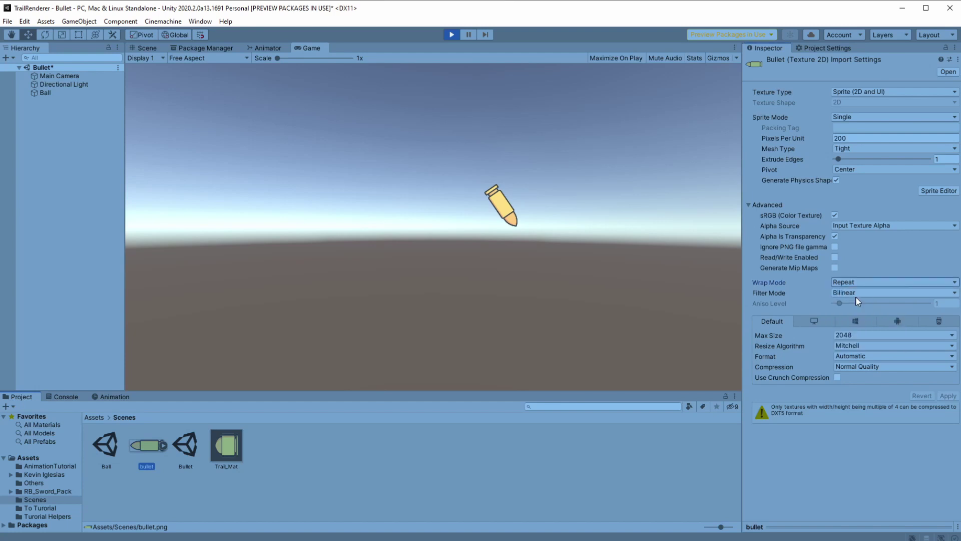
Assign Trail_Mat to the Ball's trail and set its Texture Mode to Tile
{"action": "left_click", "coordinate": [45, 93]}
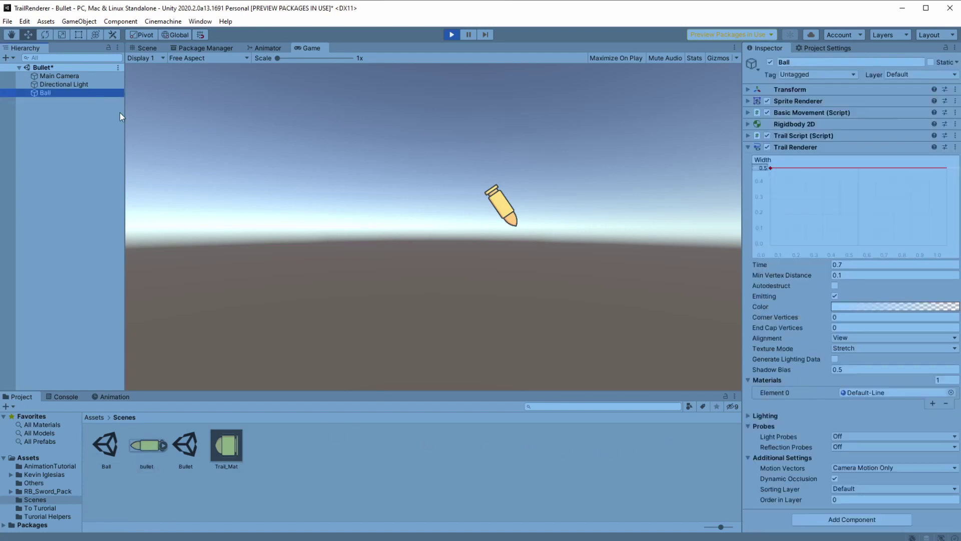
{"action": "left_click", "coordinate": [950, 392]}
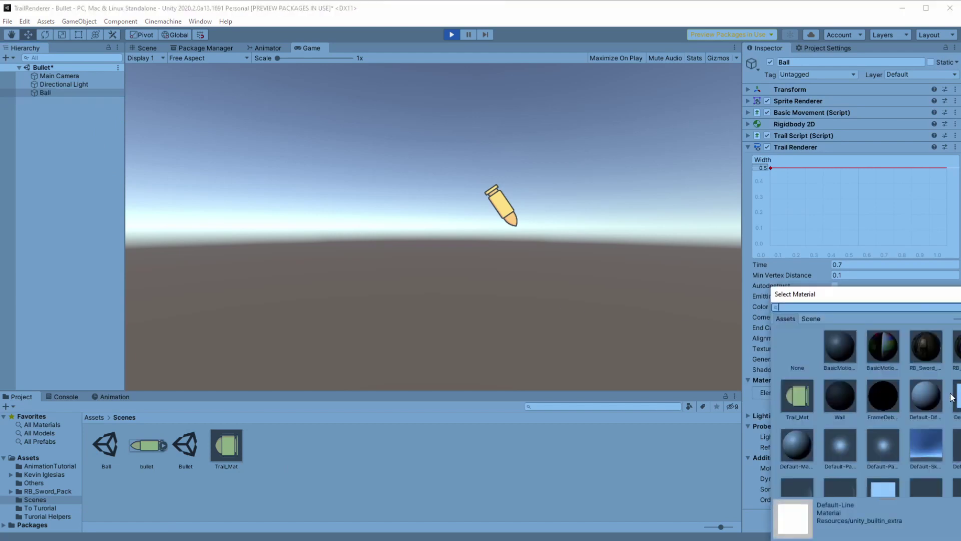
{"action": "double_click", "coordinate": [801, 402]}
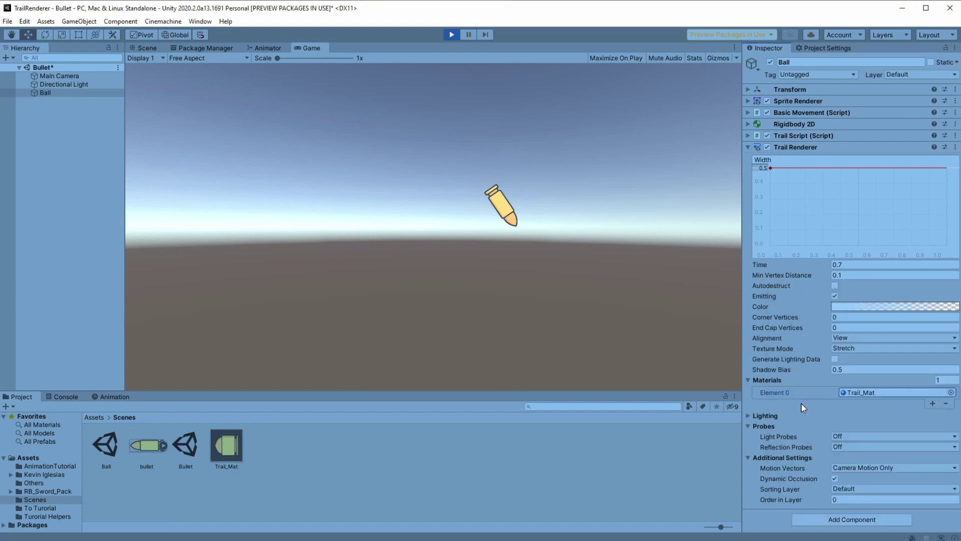
{"action": "left_click", "coordinate": [663, 331]}
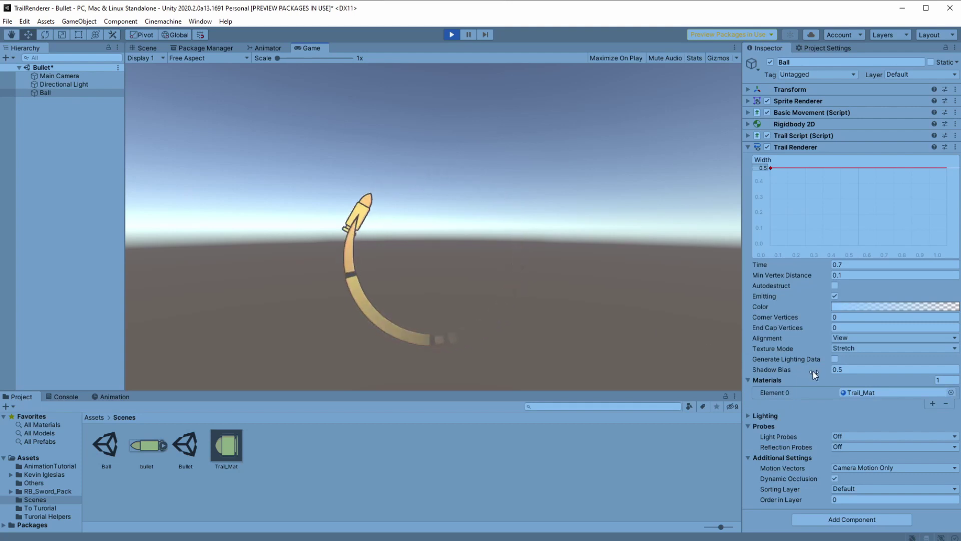
{"action": "left_click", "coordinate": [853, 345]}
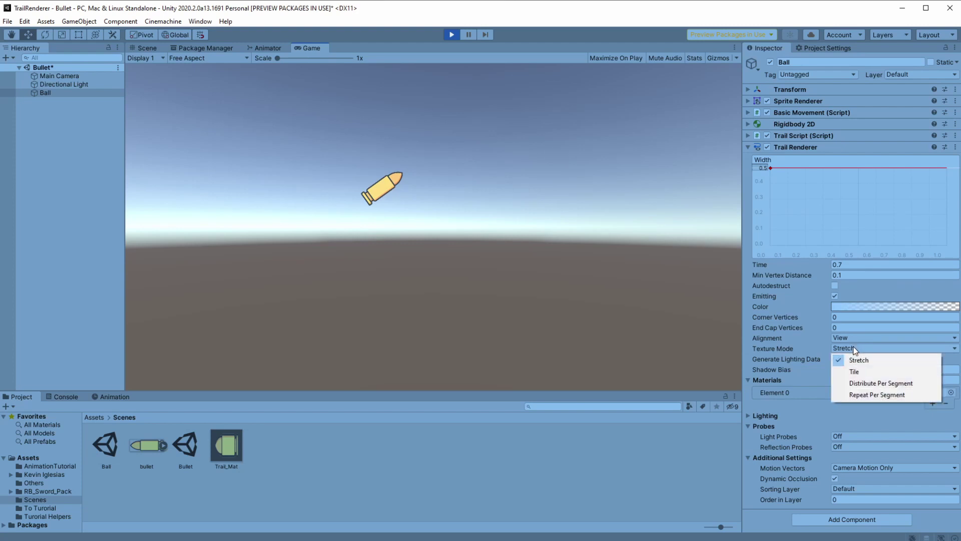
{"action": "left_click", "coordinate": [854, 372]}
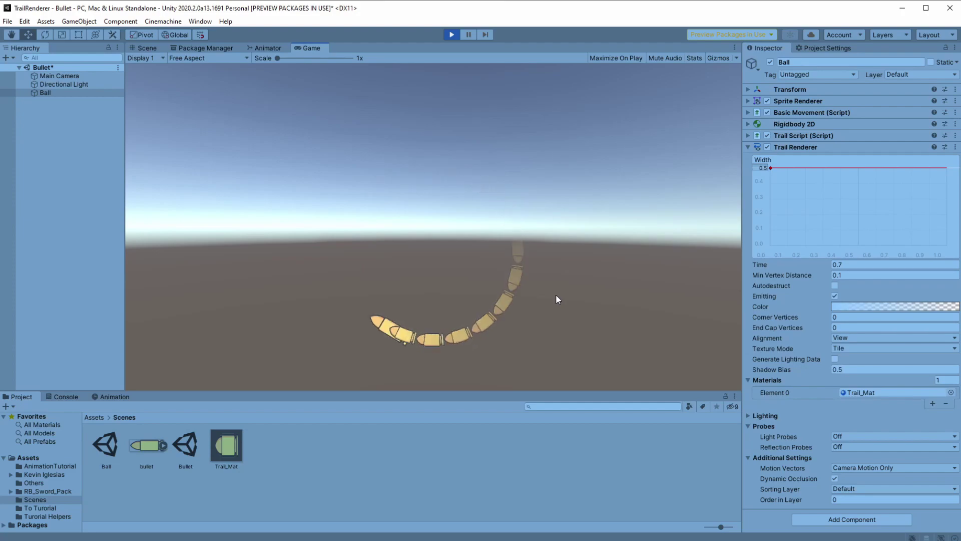
Set Trail_Mat's Tiling X to 0.6 and test the trail
{"action": "left_click", "coordinate": [227, 445]}
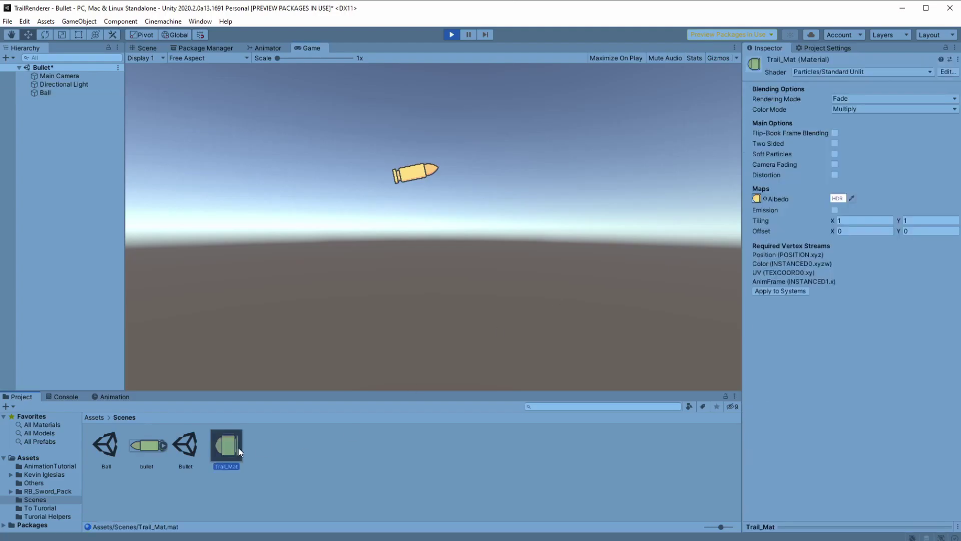
{"action": "left_click", "coordinate": [847, 220]}
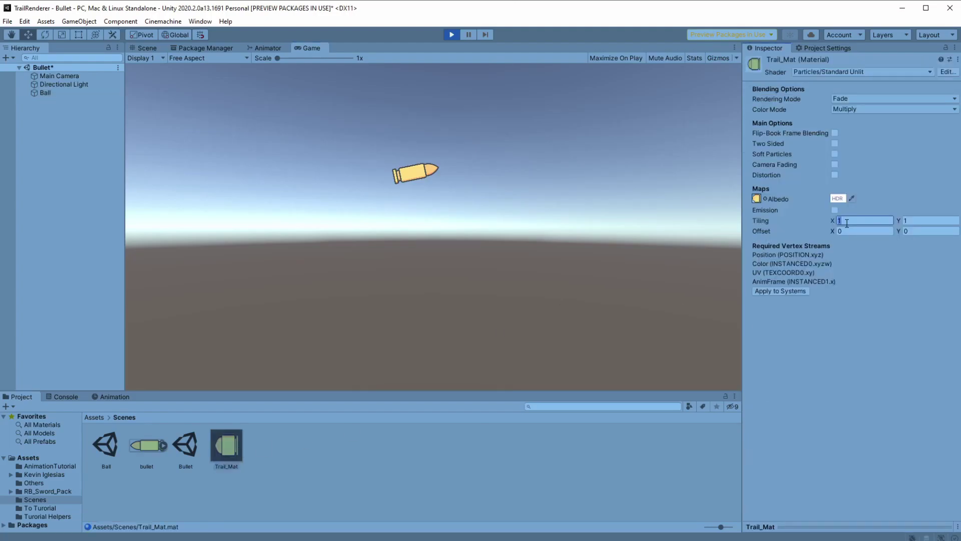
{"action": "type", "text": "0.6"}
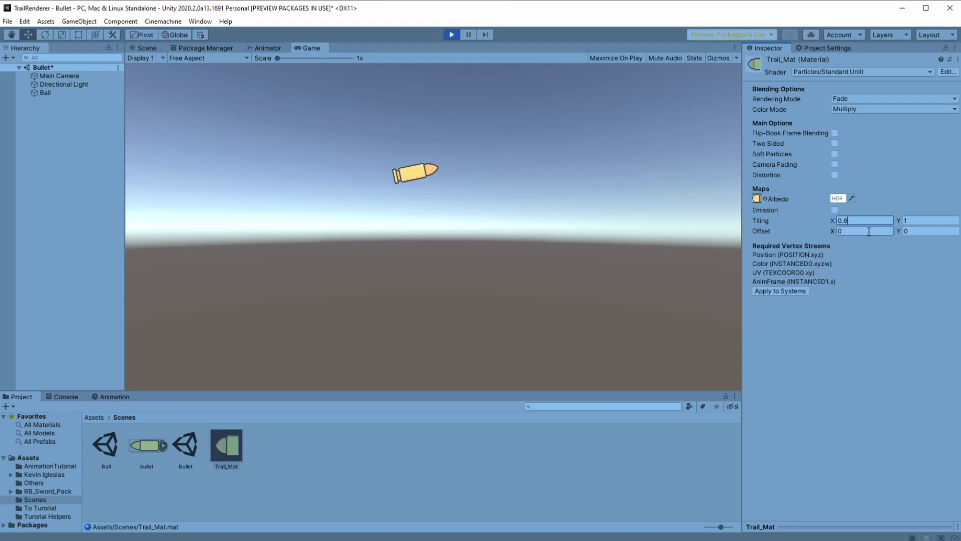
{"action": "left_click", "coordinate": [609, 284]}
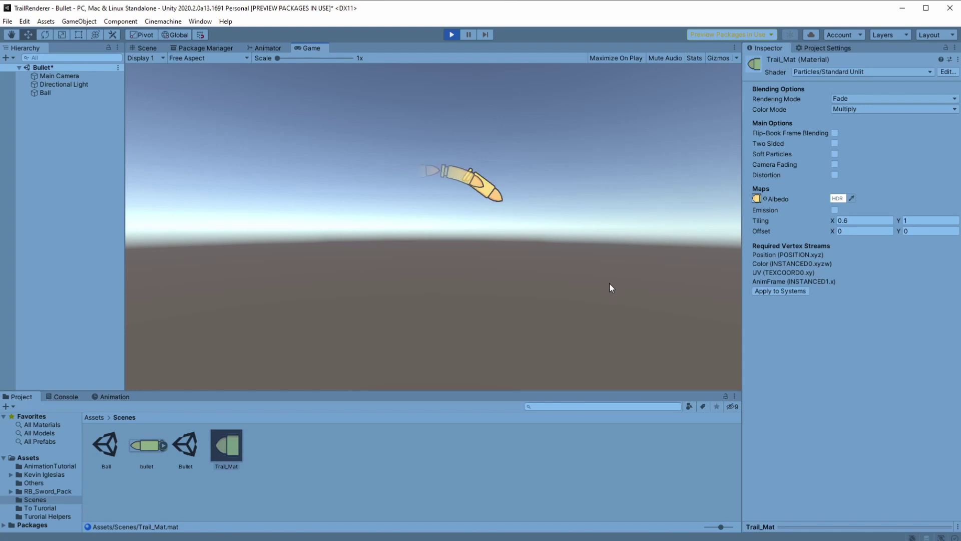
Try an Offset X of -0.5, then undo it back to 0 and fire the bullet again
{"action": "left_click", "coordinate": [851, 230]}
{"action": "type", "text": "-0.5"}
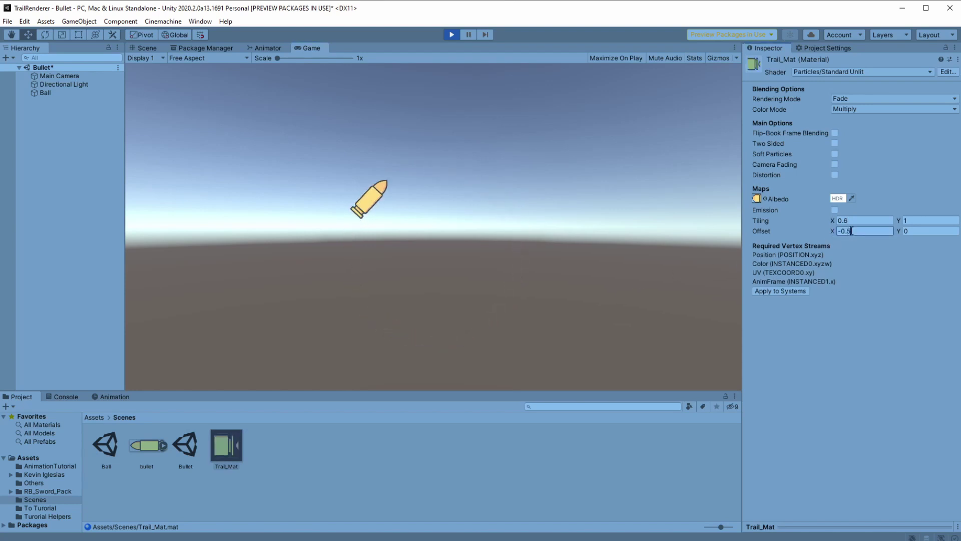
{"action": "left_click", "coordinate": [471, 224]}
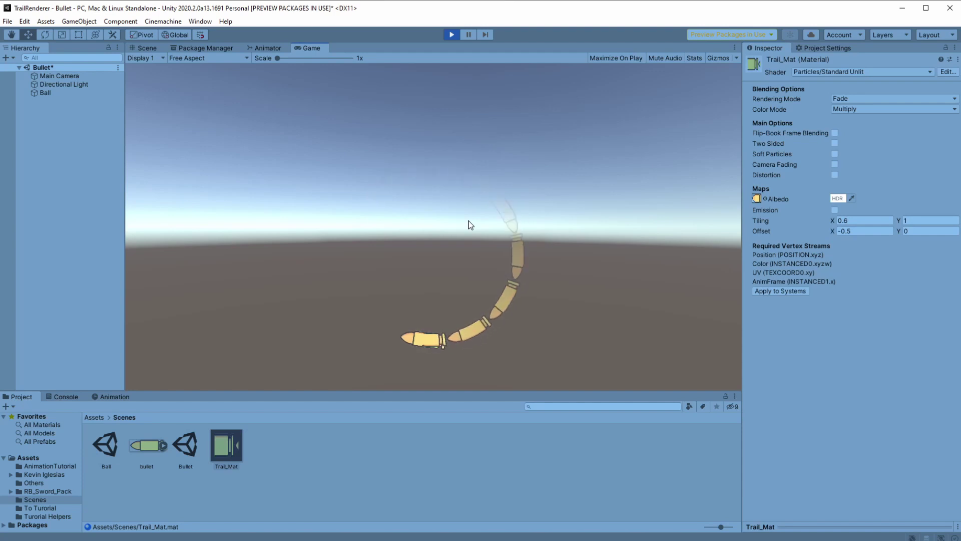
{"action": "key", "text": "ctrl+z"}
{"action": "left_click", "coordinate": [519, 231]}
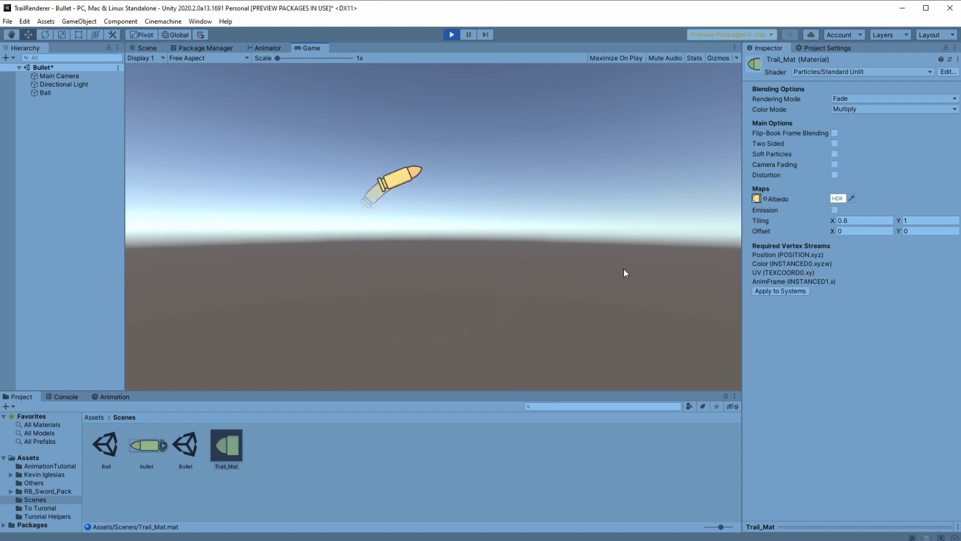
Set the Ball's Trail Renderer Order in Layer to -1 and launch the bullet to check it
{"action": "left_click", "coordinate": [84, 93]}
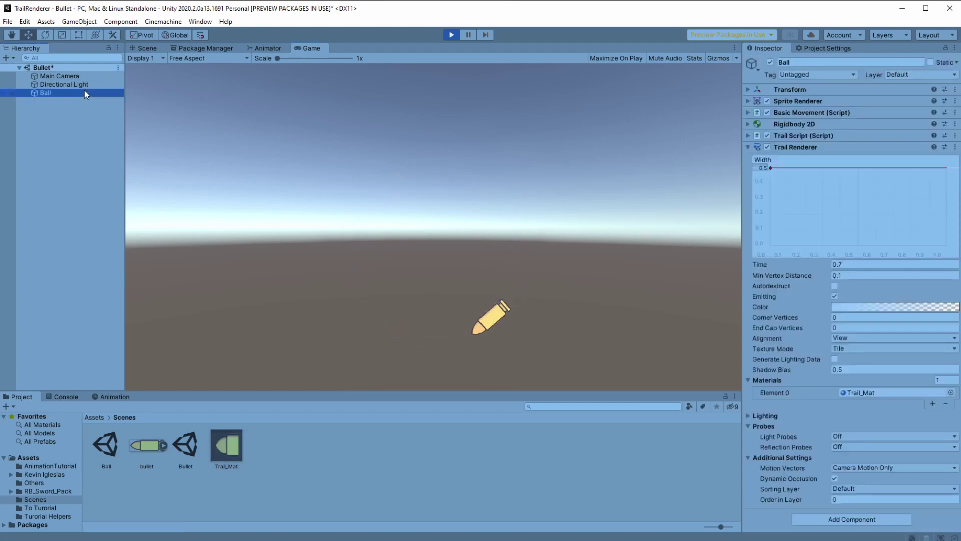
{"action": "left_click", "coordinate": [853, 499]}
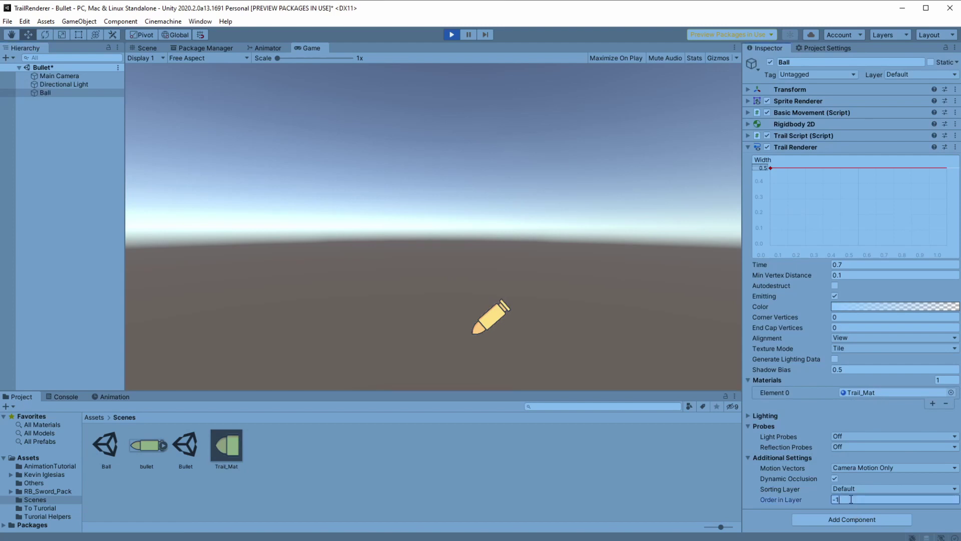
{"action": "type", "text": "-1"}
{"action": "left_click", "coordinate": [637, 314]}
{"action": "key", "text": "space"}
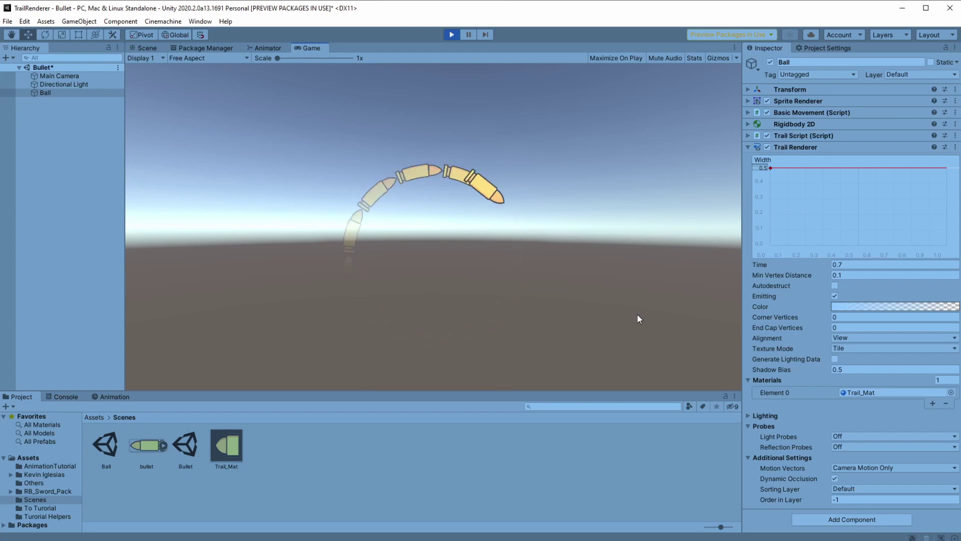
Copy the Ball's Trail Renderer component, stop Play, and paste its values back
{"action": "left_click", "coordinate": [226, 444]}
{"action": "left_click", "coordinate": [71, 93]}
{"action": "right_click", "coordinate": [832, 145]}
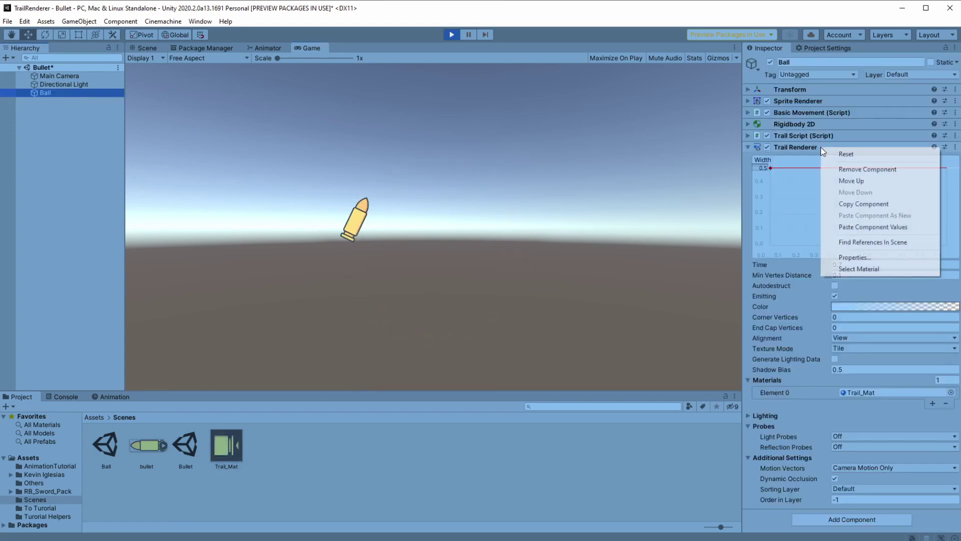
{"action": "left_click", "coordinate": [864, 204]}
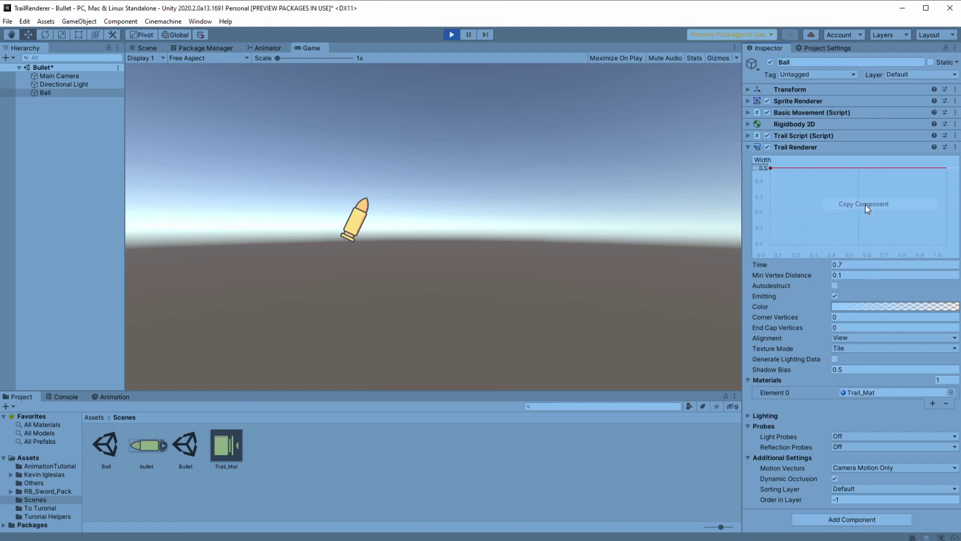
{"action": "left_click", "coordinate": [450, 35]}
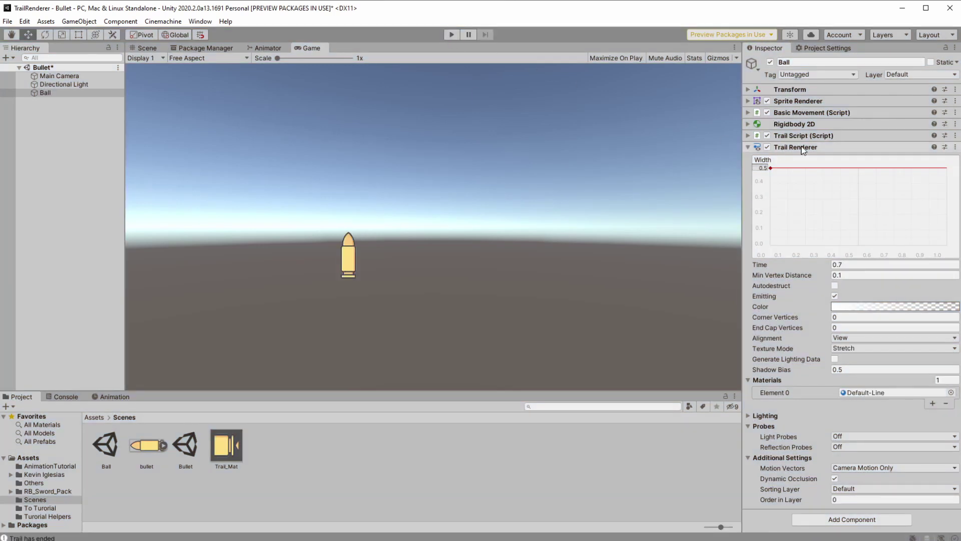
{"action": "right_click", "coordinate": [804, 148]}
{"action": "left_click", "coordinate": [834, 226]}
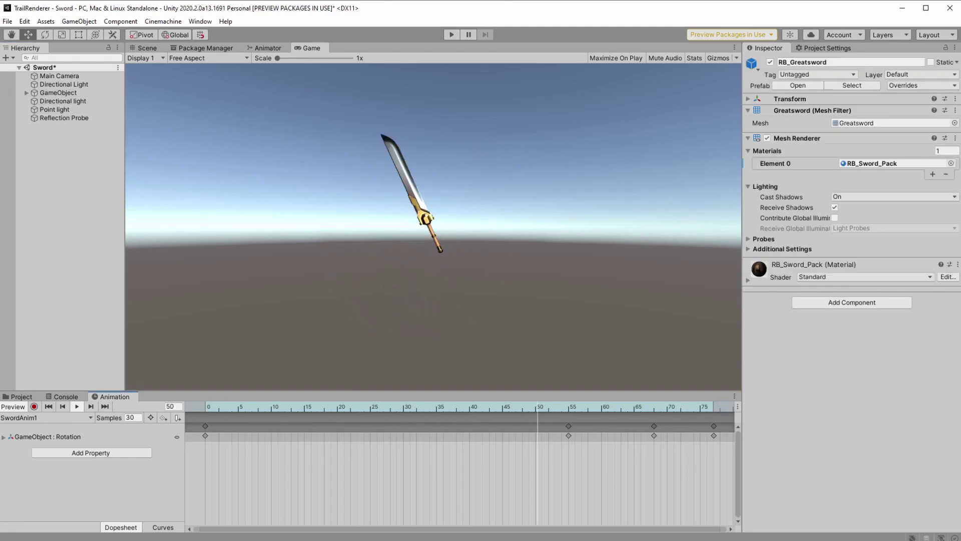
Stop the sword animation and create an empty child named 'Trail' under RB_Greatsword
{"action": "left_click", "coordinate": [78, 407]}
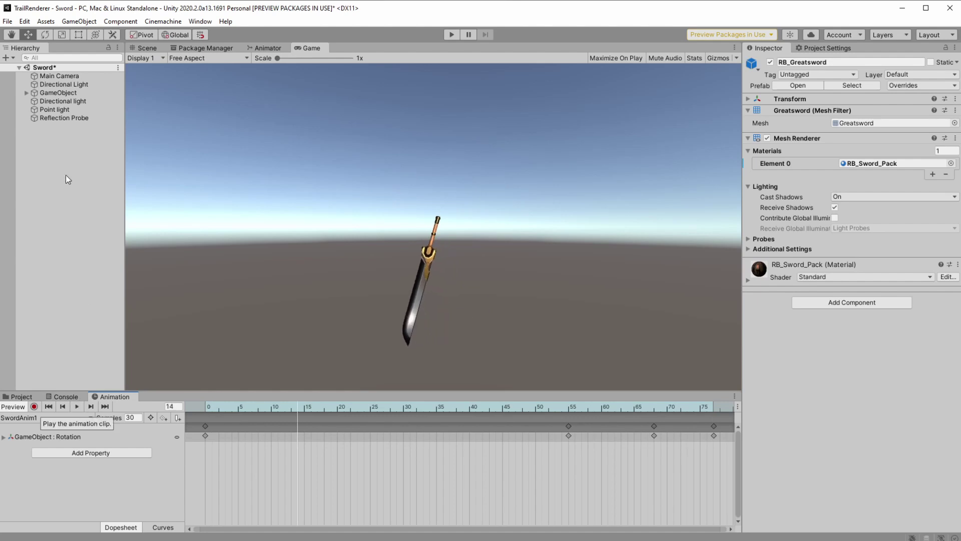
{"action": "left_click", "coordinate": [26, 93]}
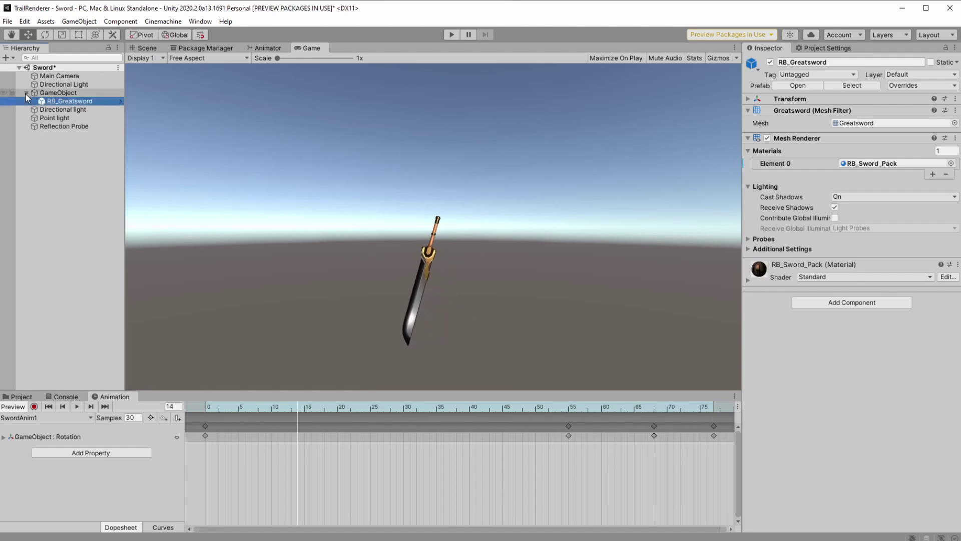
{"action": "right_click", "coordinate": [71, 104]}
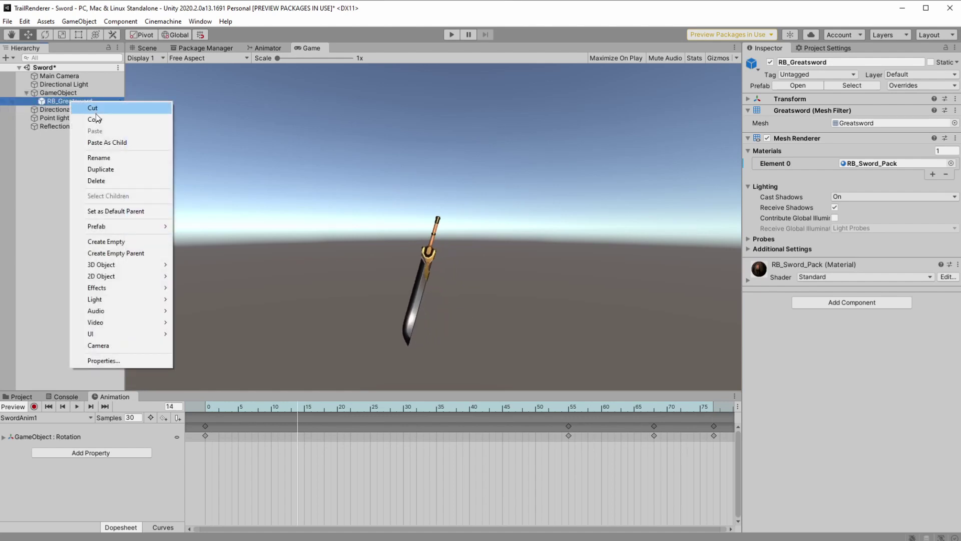
{"action": "left_click", "coordinate": [122, 240]}
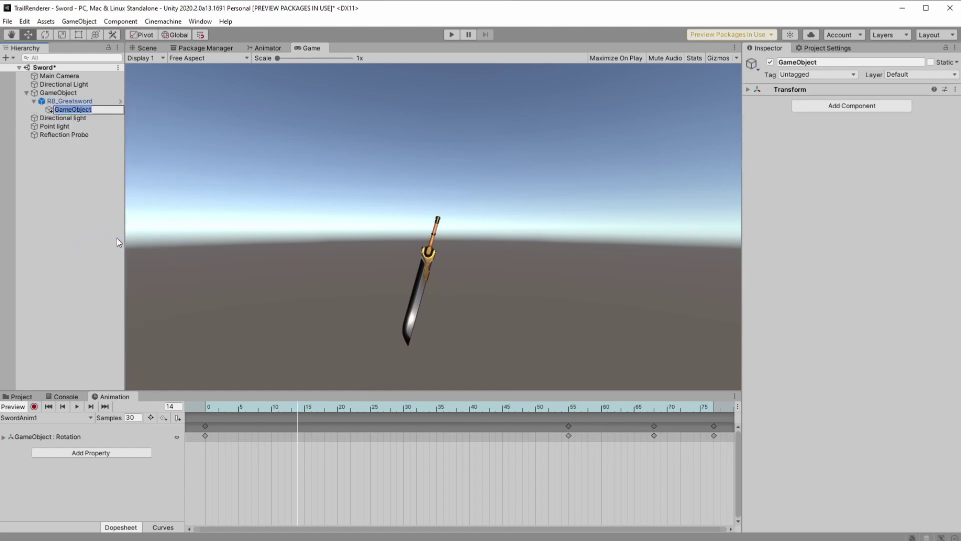
{"action": "type", "text": "Trail"}
{"action": "key", "text": "Return"}
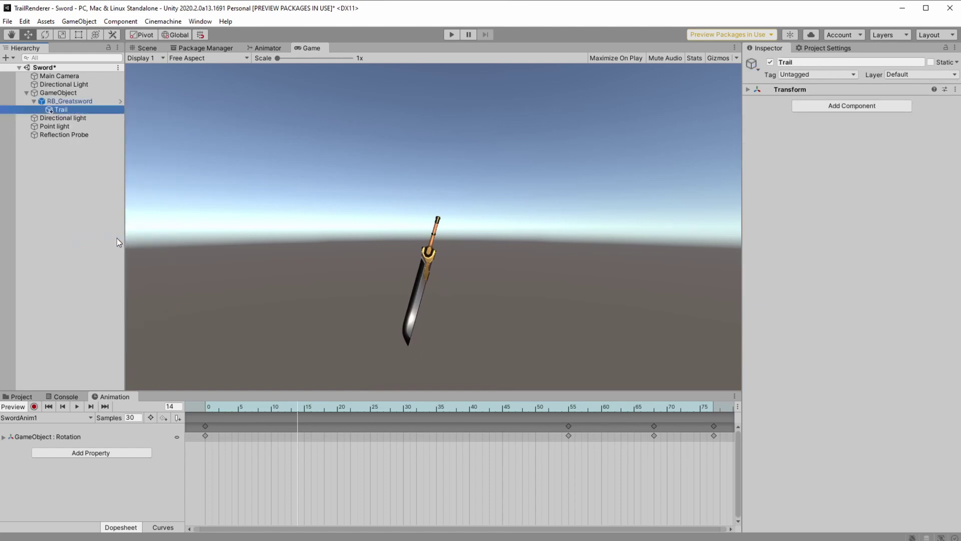
Add a Trail Renderer to Trail and assign it the Default-Line material
{"action": "left_click", "coordinate": [818, 107]}
{"action": "type", "text": "trail"}
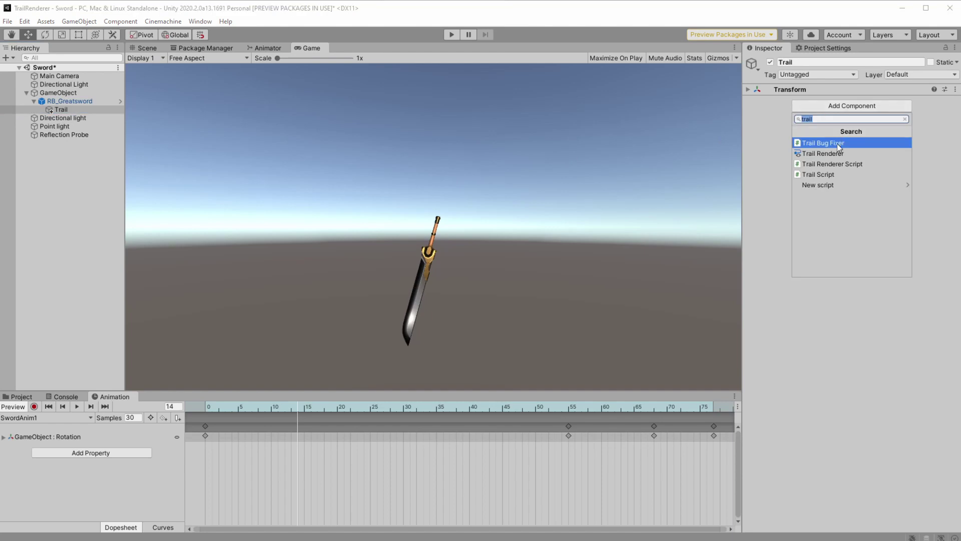
{"action": "left_click", "coordinate": [837, 152]}
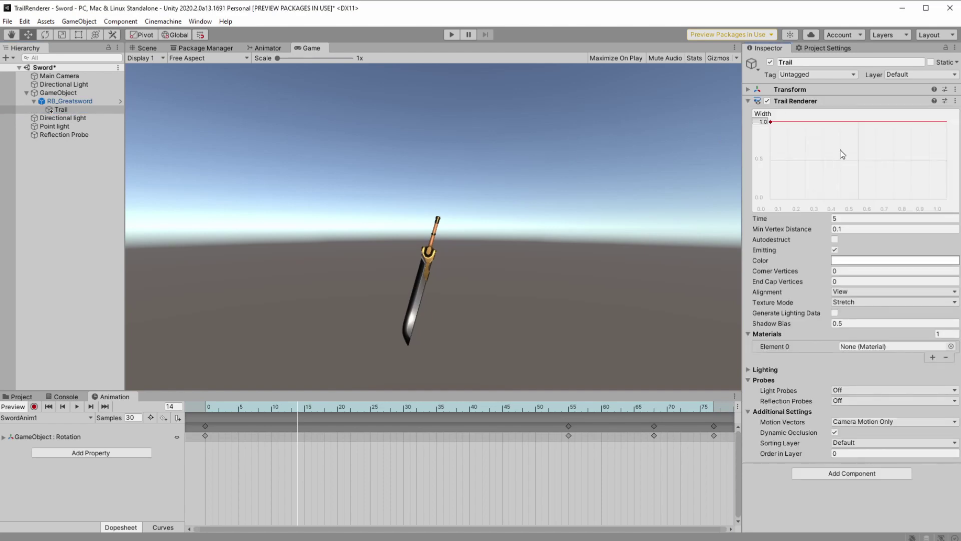
{"action": "left_click", "coordinate": [951, 346]}
{"action": "double_click", "coordinate": [881, 350]}
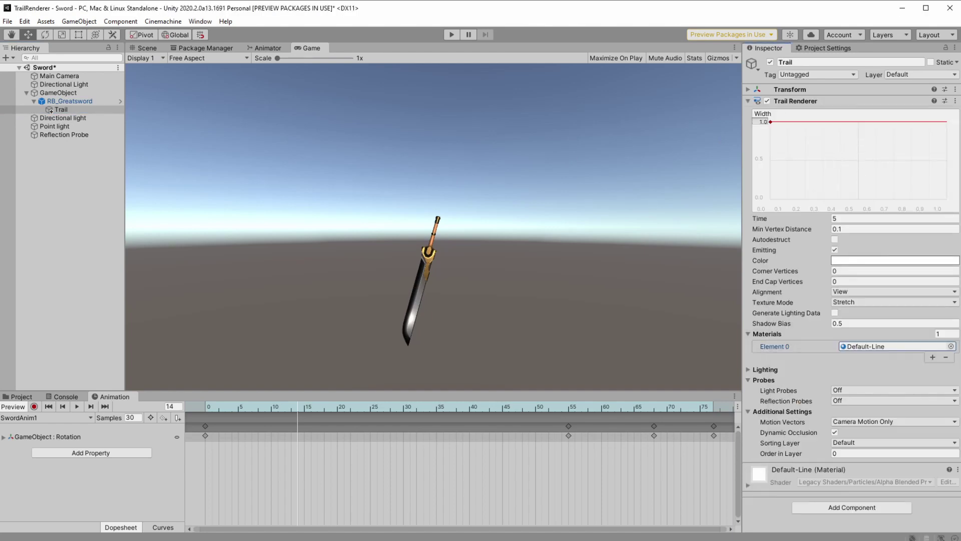
Place the trail at Y -0.7, then set its Time to 1 and width to 1.2
{"action": "left_click", "coordinate": [750, 89]}
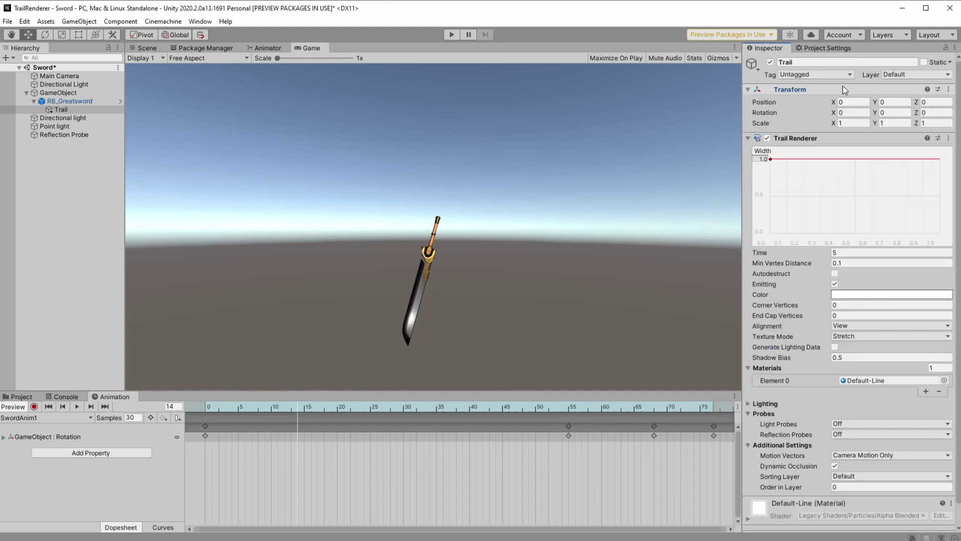
{"action": "left_click", "coordinate": [889, 102]}
{"action": "type", "text": "-0.7"}
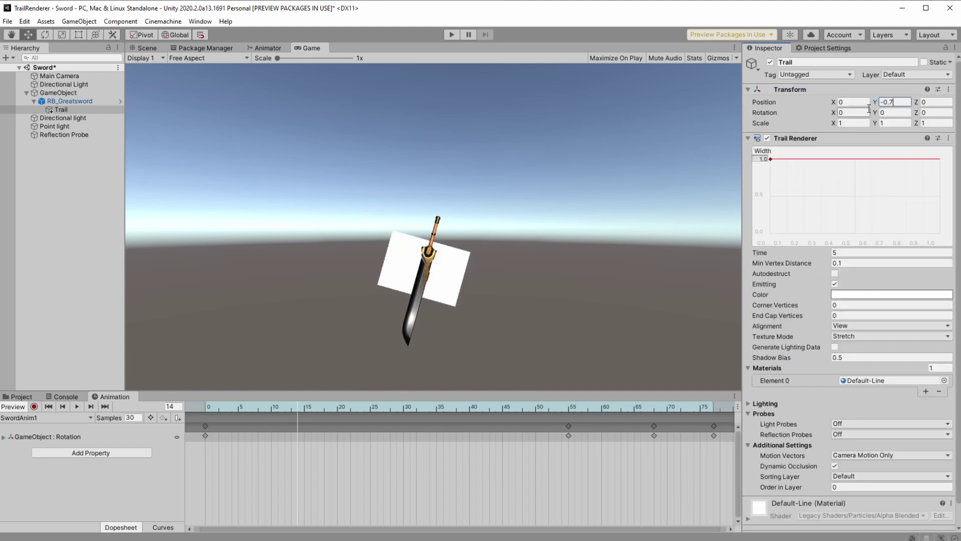
{"action": "left_click", "coordinate": [77, 406]}
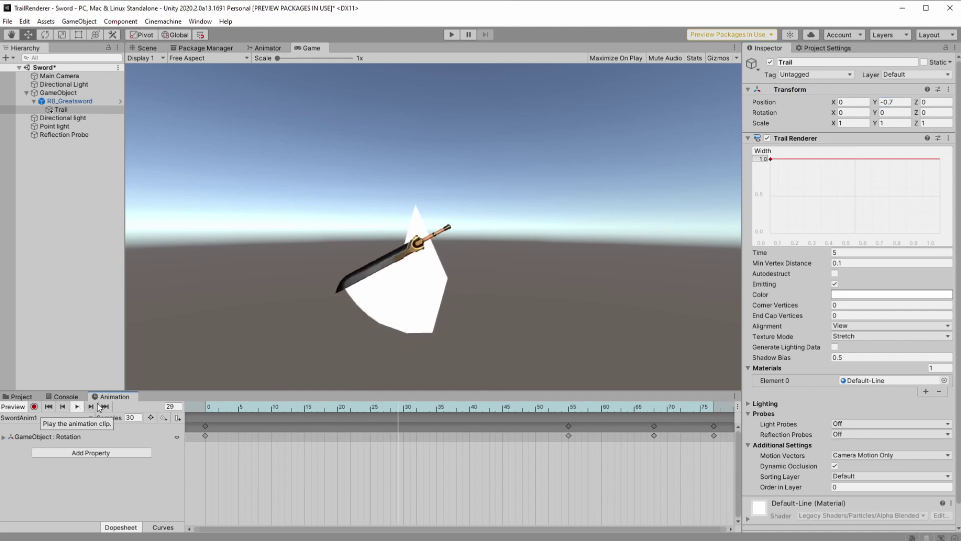
{"action": "left_click", "coordinate": [851, 252]}
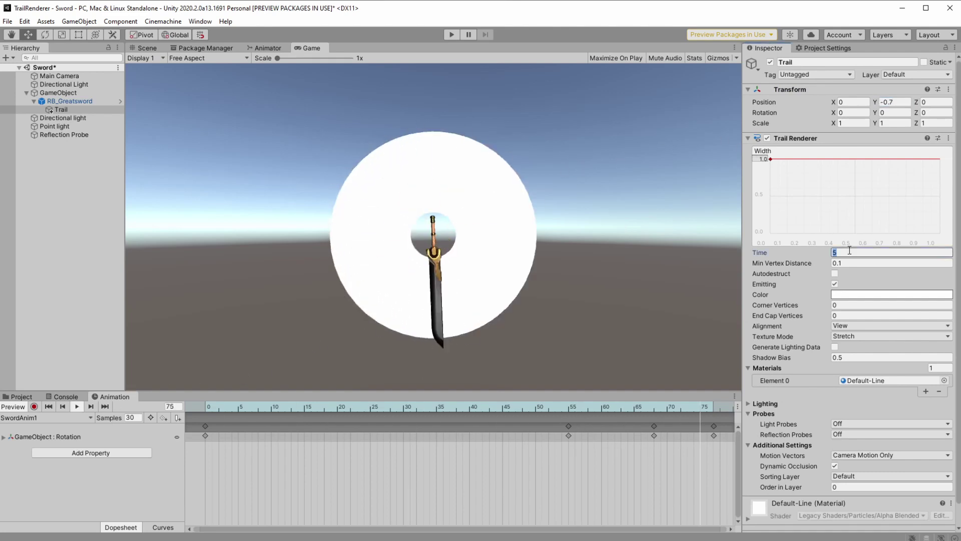
{"action": "type", "text": "1"}
{"action": "left_click_drag", "start_coordinate": [763, 160], "coordinate": [763, 156]}
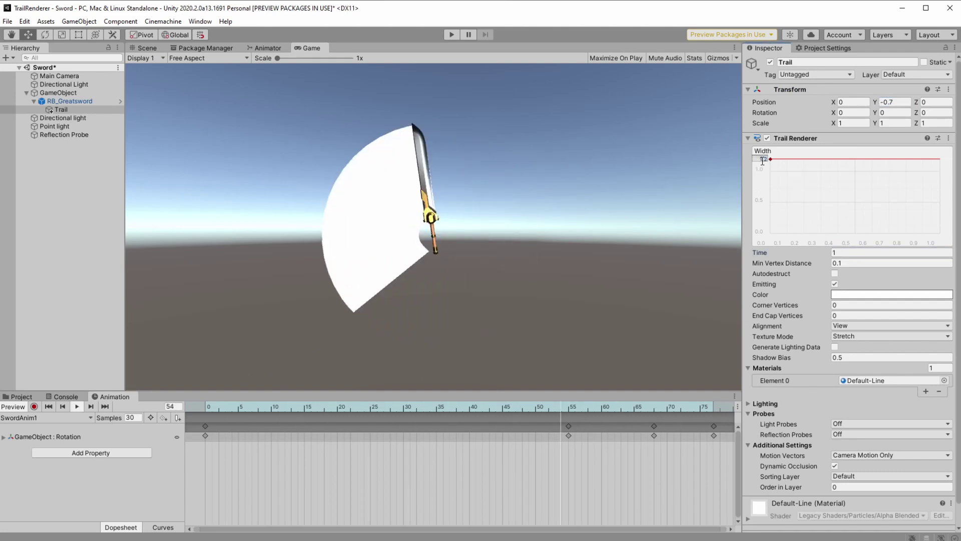
{"action": "left_click", "coordinate": [848, 295]}
Fade the trail colour to transparent and switch its material to SpatialMappingOcclusion
{"action": "left_click", "coordinate": [365, 121]}
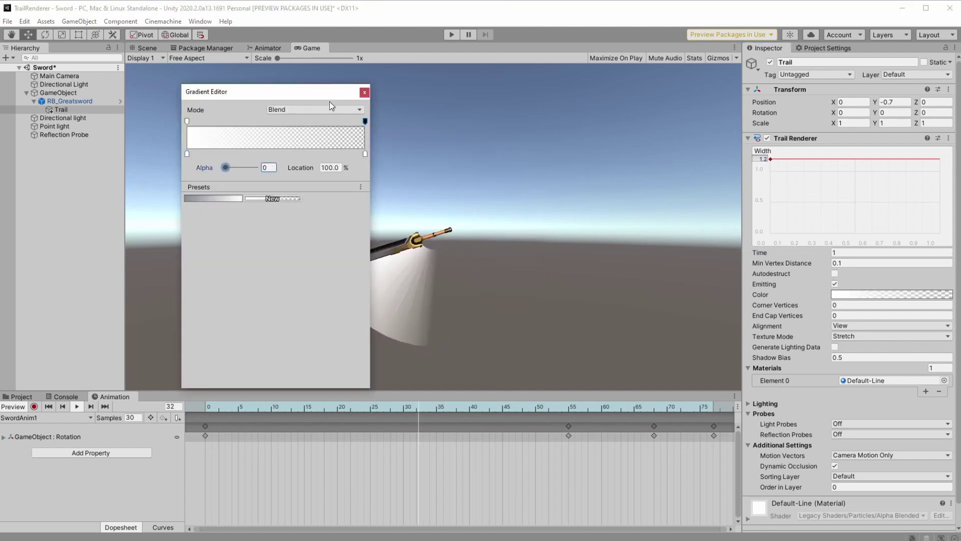
{"action": "left_click", "coordinate": [364, 92]}
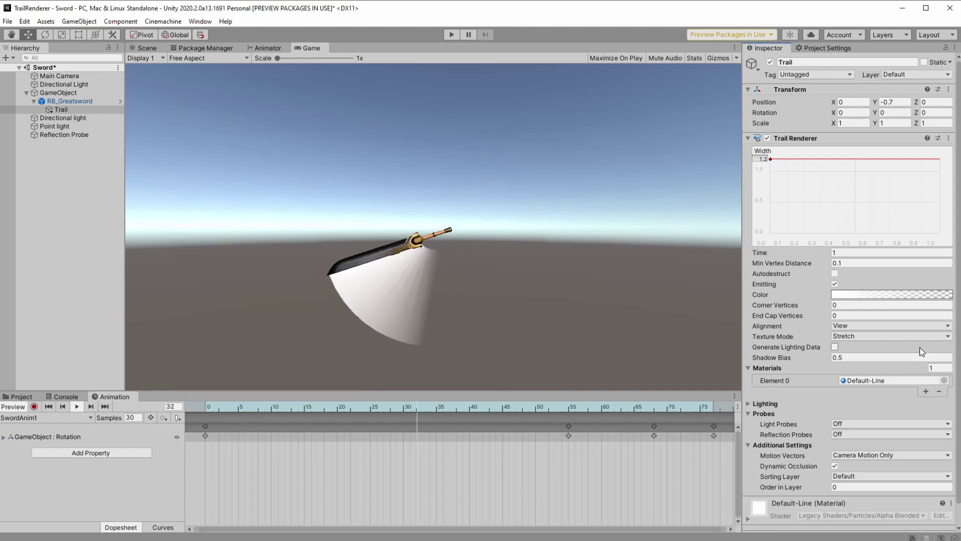
{"action": "left_click", "coordinate": [944, 380]}
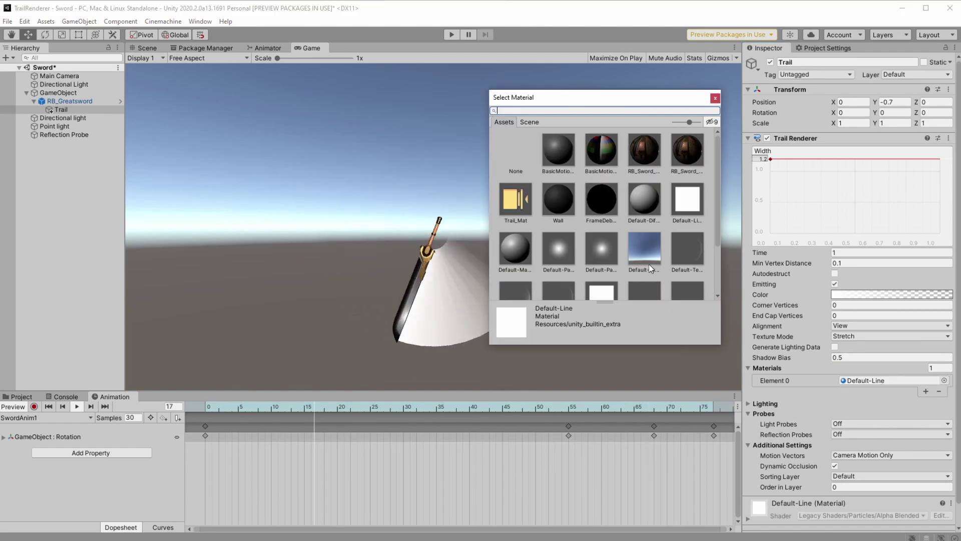
{"action": "scroll", "coordinate": [648, 263], "scroll_direction": "down", "scroll_amount": 2}
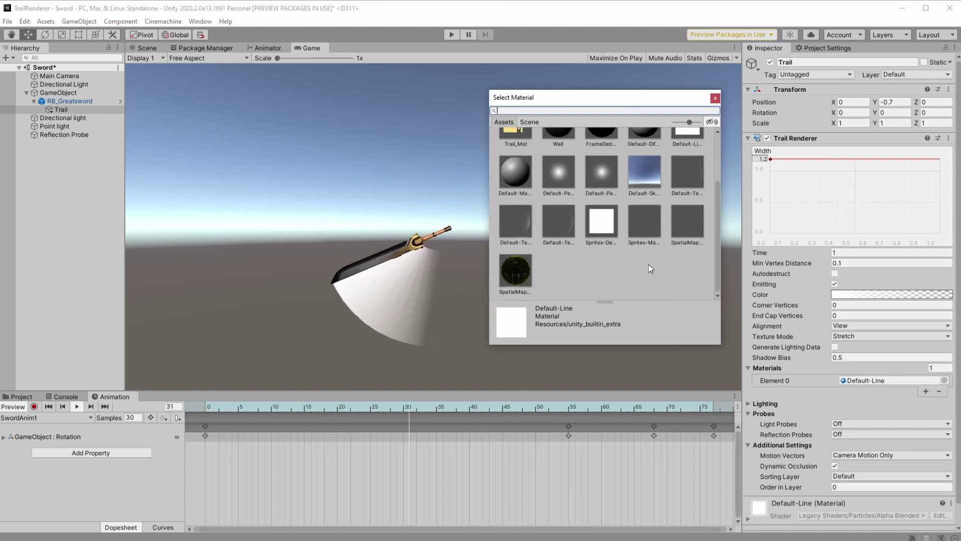
{"action": "left_click", "coordinate": [687, 230]}
{"action": "left_click_drag", "start_coordinate": [646, 98], "coordinate": [697, 72]}
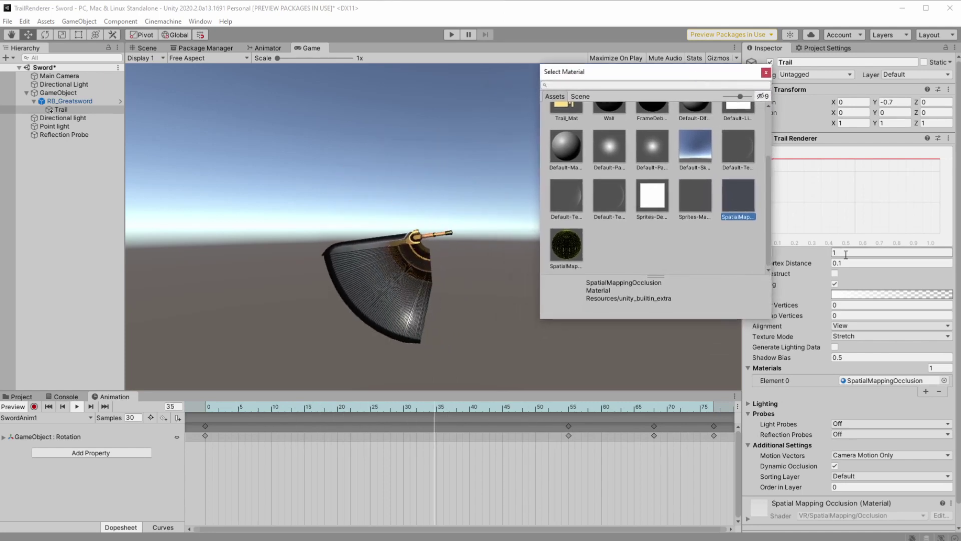
{"action": "left_click", "coordinate": [766, 73]}
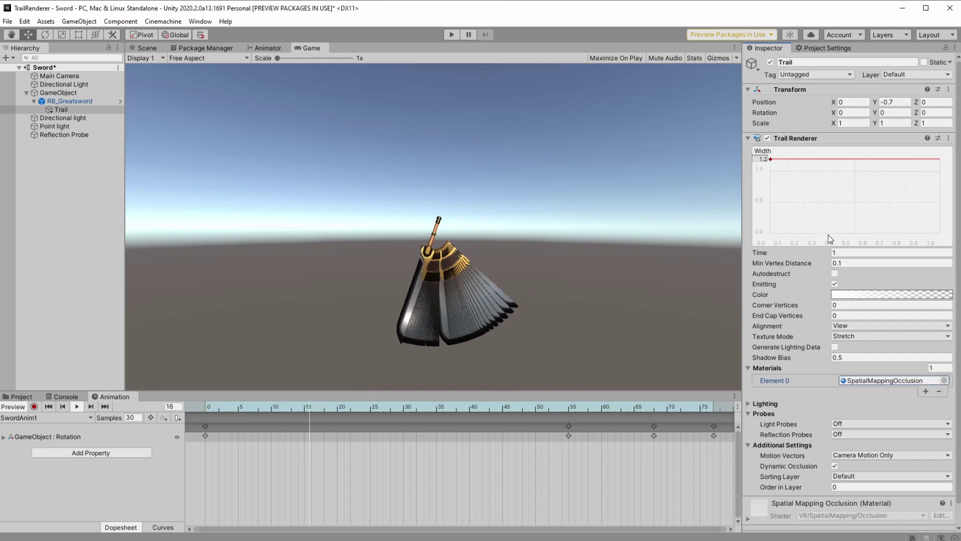
Shorten the sword trail's Time to 0.1
{"action": "left_click", "coordinate": [839, 253]}
{"action": "type", "text": "0."}
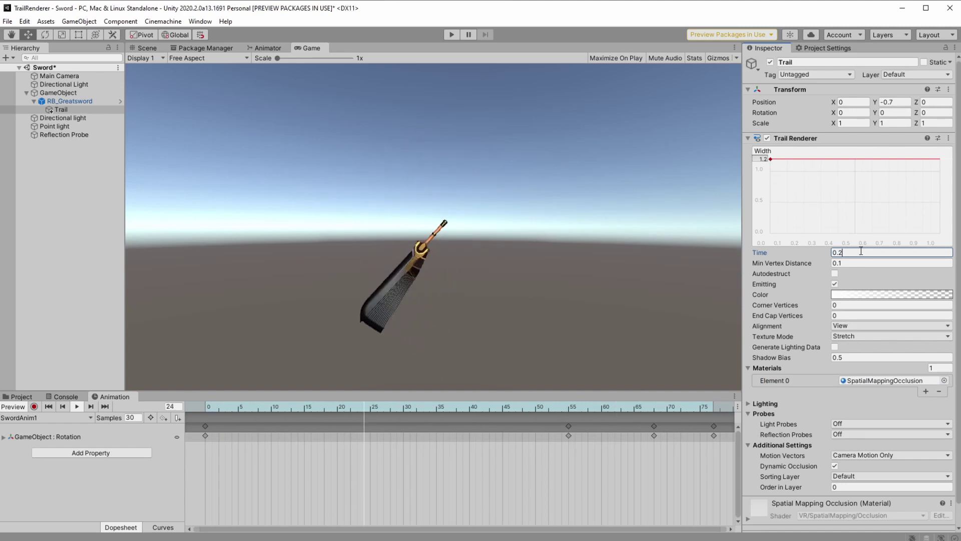
{"action": "key", "text": "BackSpace"}
{"action": "type", "text": "1"}
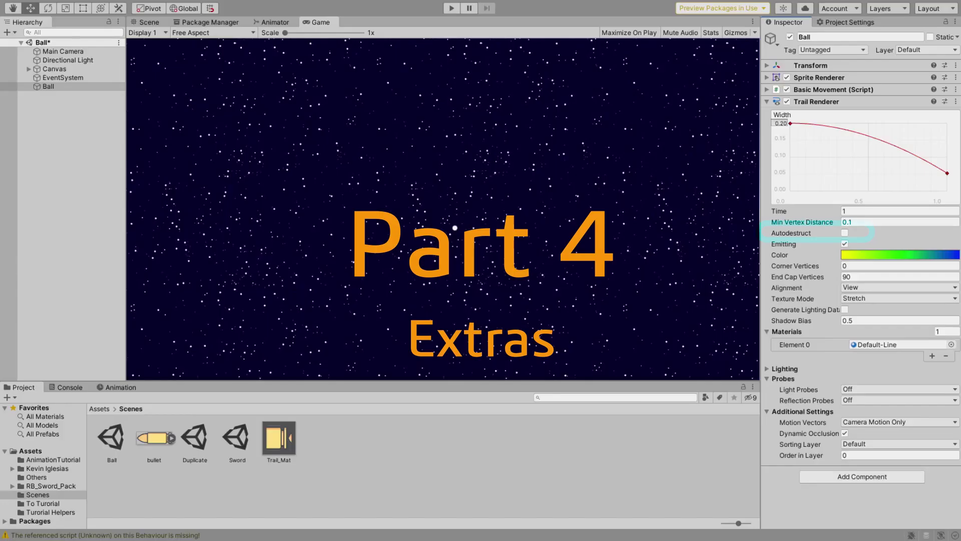
Test the ball's trail in Play with the arrow keys, then stop and enable Autodestruct
{"action": "left_click", "coordinate": [452, 8]}
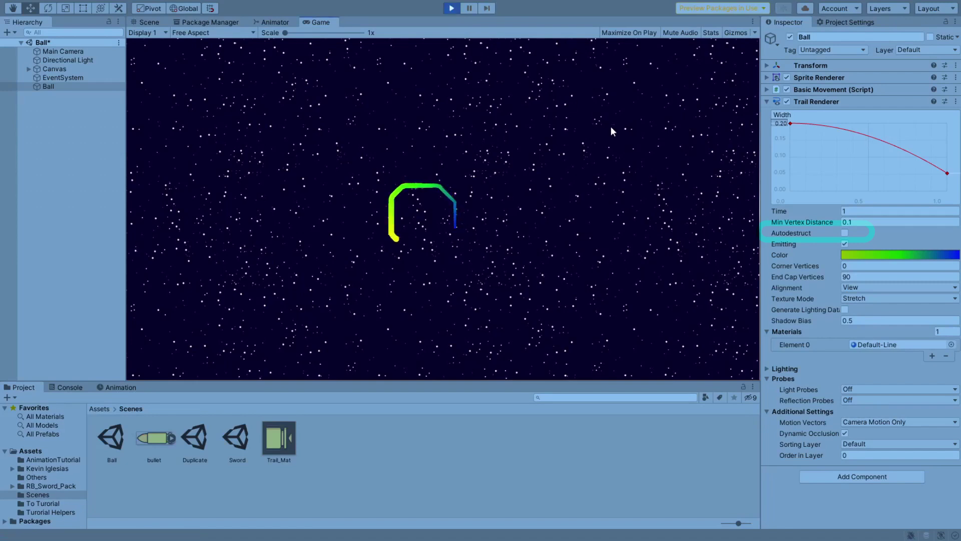
{"action": "key", "text": "Right"}
{"action": "key", "text": "Up"}
{"action": "key", "text": "Left"}
{"action": "key", "text": "Down"}
{"action": "key", "text": "Left"}
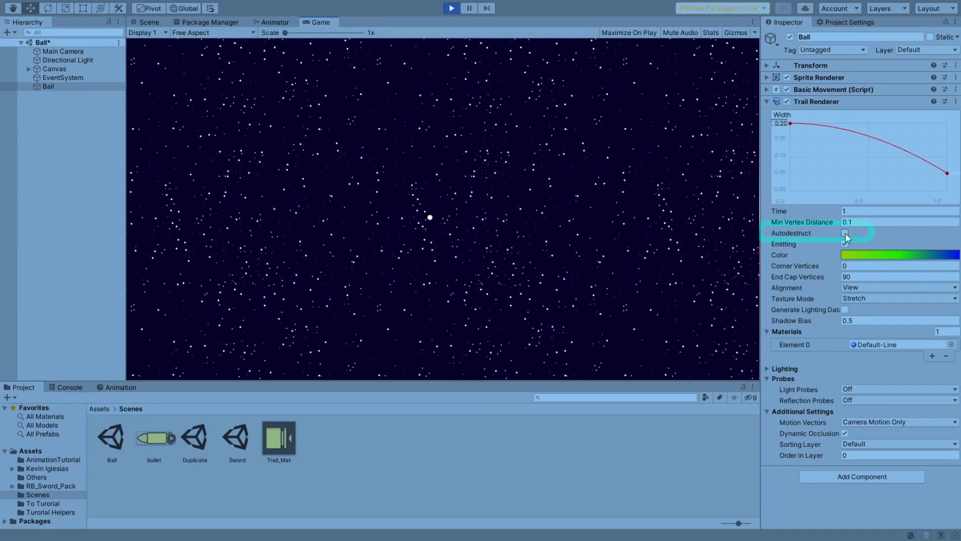
{"action": "left_click", "coordinate": [452, 8]}
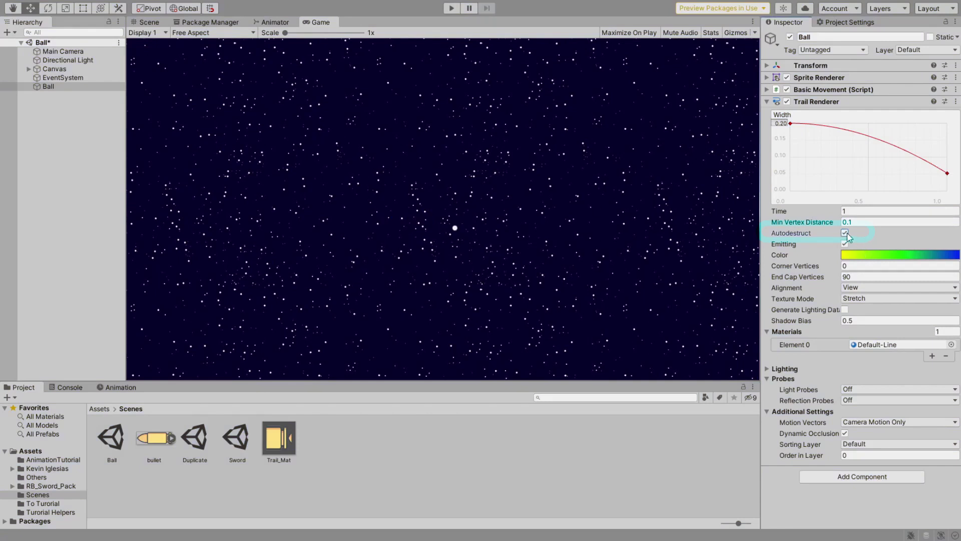
{"action": "left_click", "coordinate": [329, 435]}
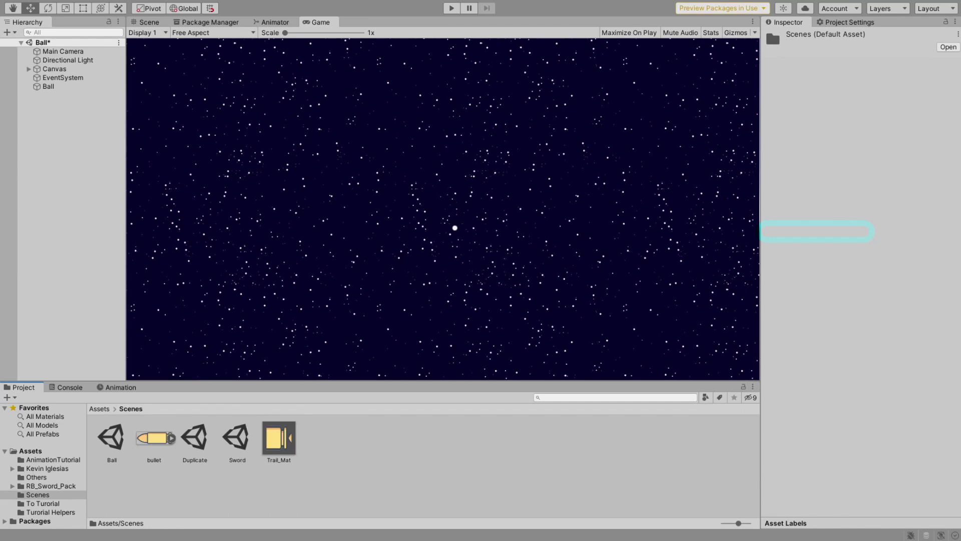
Run Play mode to test the trail with Autodestruct on, then stop
{"action": "key", "text": "ctrl+p"}
{"action": "type", "text": "w"}
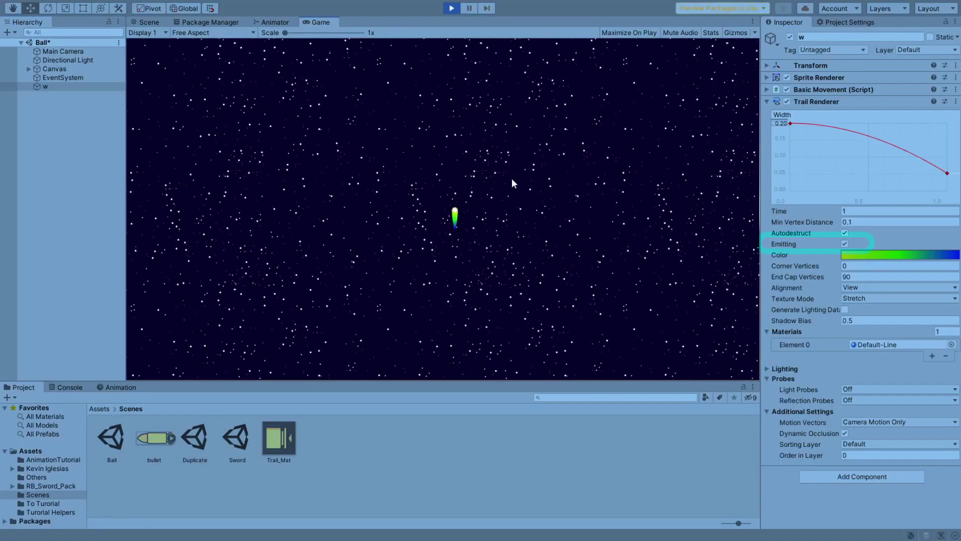
{"action": "left_click", "coordinate": [449, 8]}
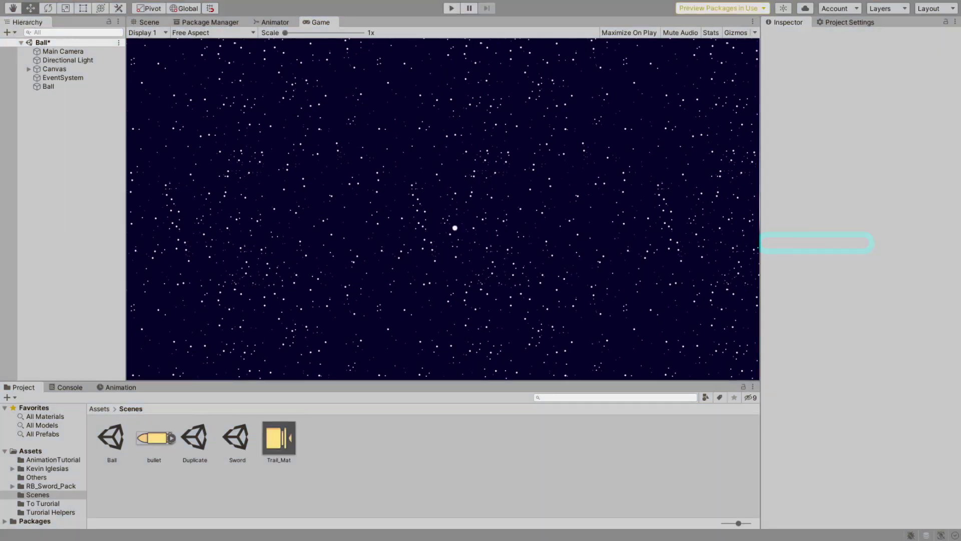
Play again, steer the ball, and read 'Trail has ended' in the Console
{"action": "key", "text": "ctrl+p"}
{"action": "key", "text": "Down"}
{"action": "key", "text": "Right"}
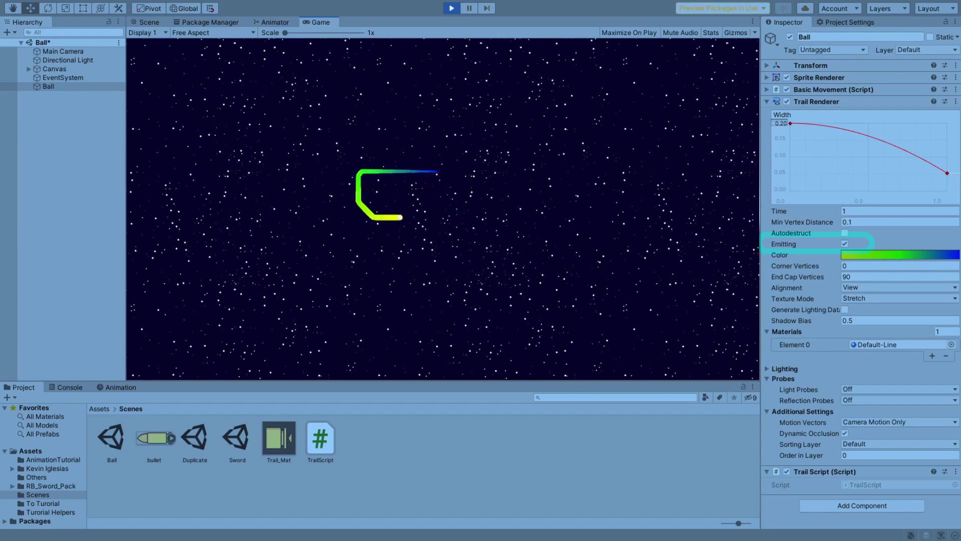
{"action": "key", "text": "Right"}
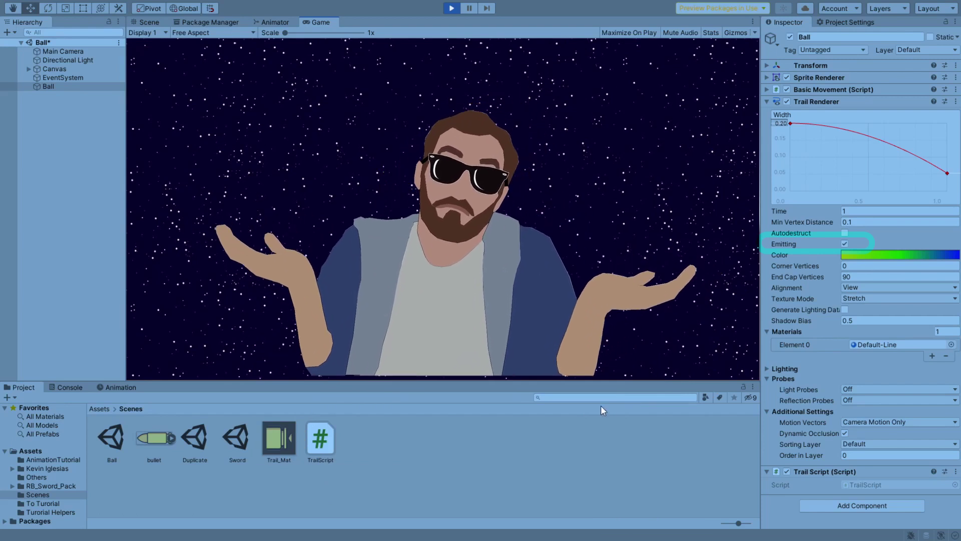
{"action": "left_click", "coordinate": [104, 388]}
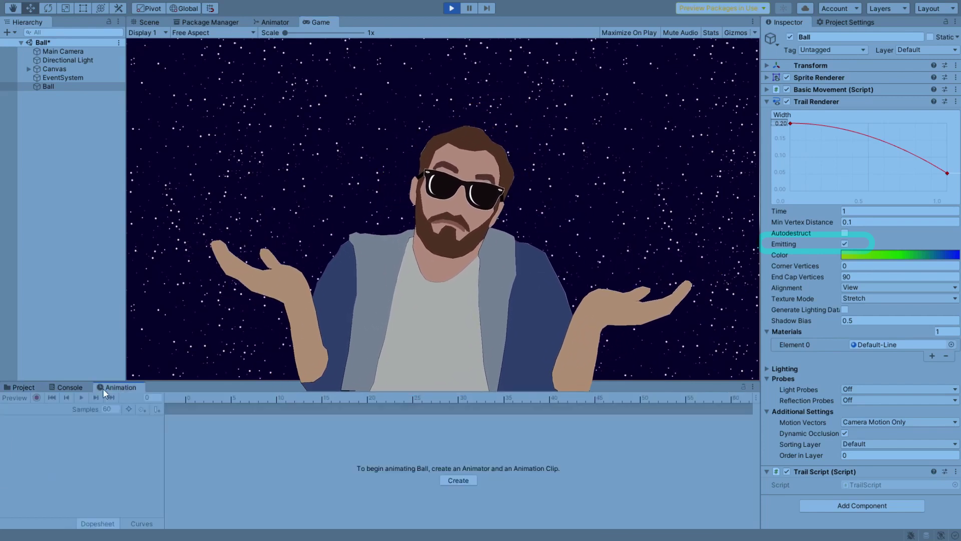
{"action": "left_click", "coordinate": [73, 386]}
{"action": "left_click", "coordinate": [455, 11]}
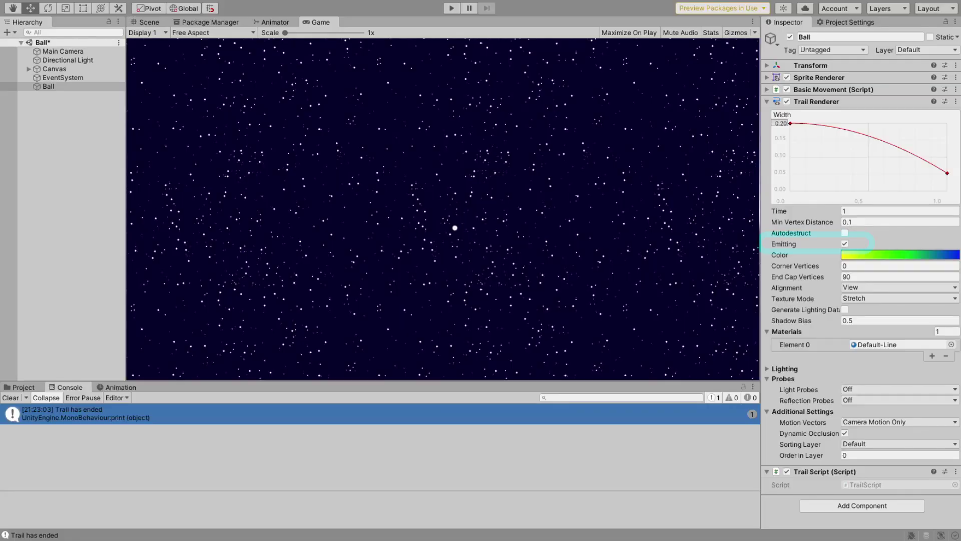
Clear the Console, then like the Twitch game video, subscribe, and choose All notifications
{"action": "left_click", "coordinate": [10, 397]}
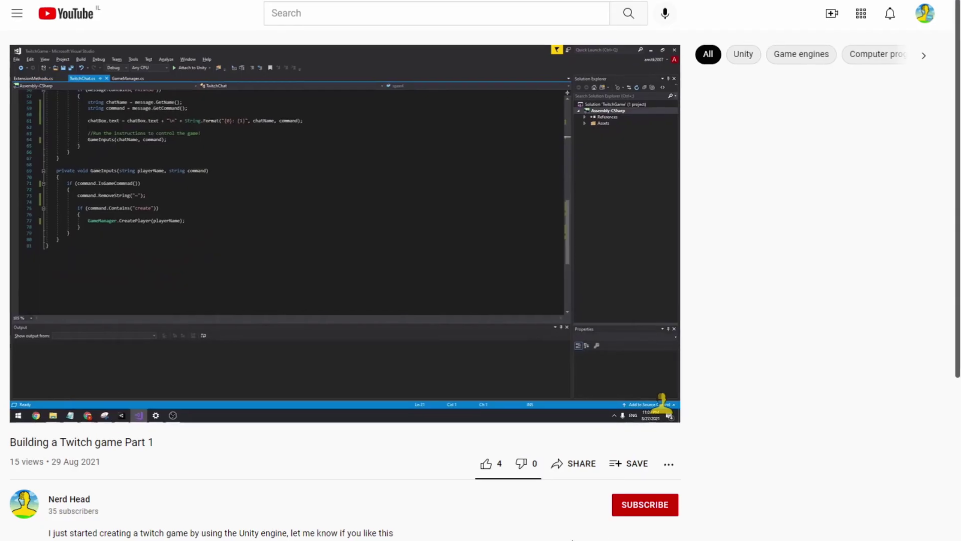
{"action": "left_click", "coordinate": [485, 463]}
{"action": "left_click", "coordinate": [661, 506]}
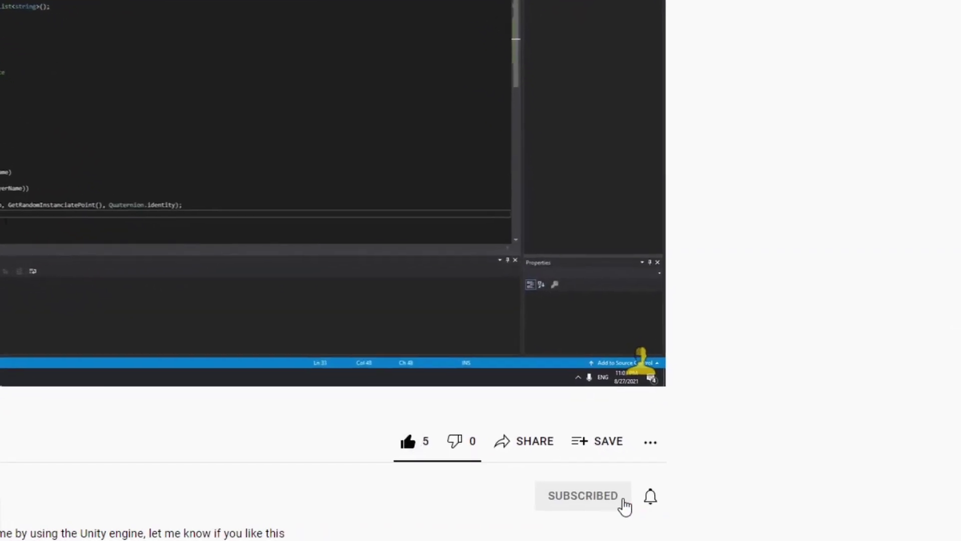
{"action": "left_click", "coordinate": [650, 496]}
{"action": "left_click", "coordinate": [682, 408]}
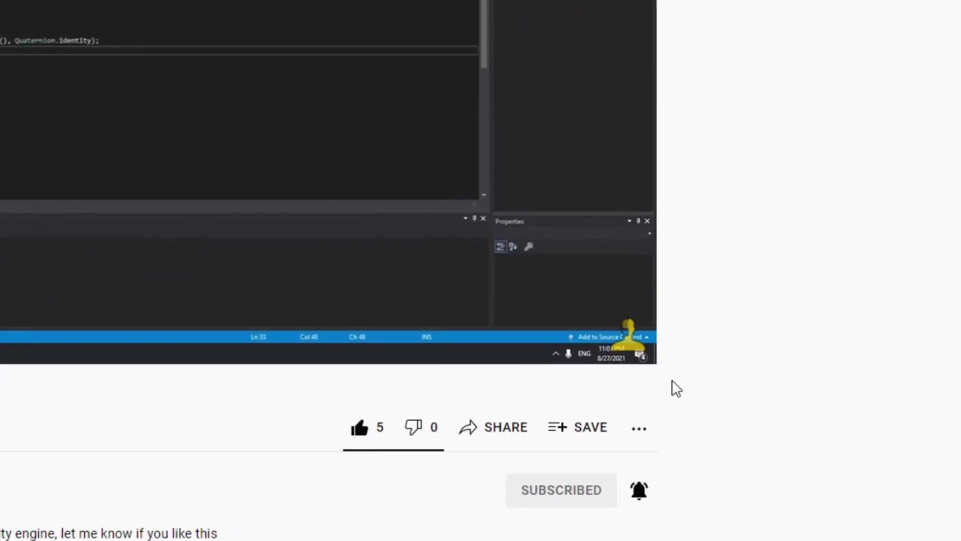